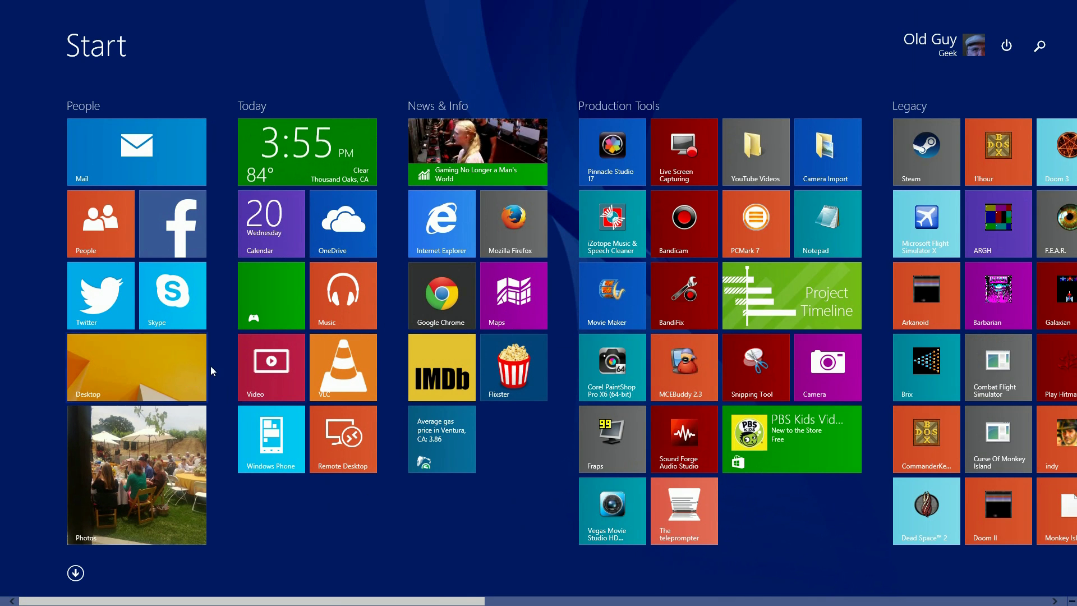
Step: Launch Internet Explorer, search Bing for 'am', and open Amazon.com from the preview
click(433, 227)
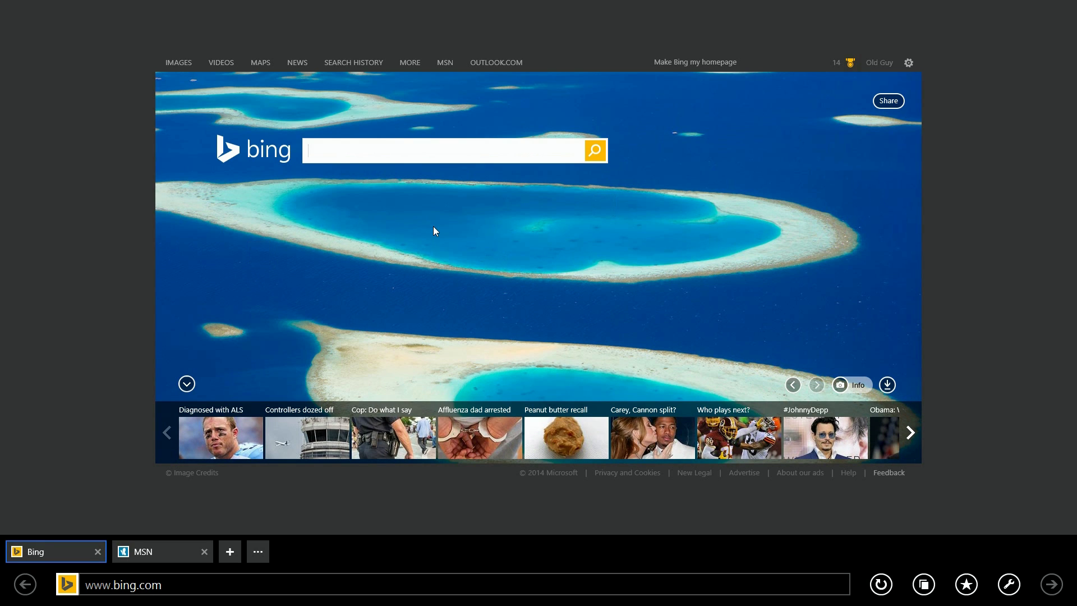
text(am)
key(BackSpace)
text(m)
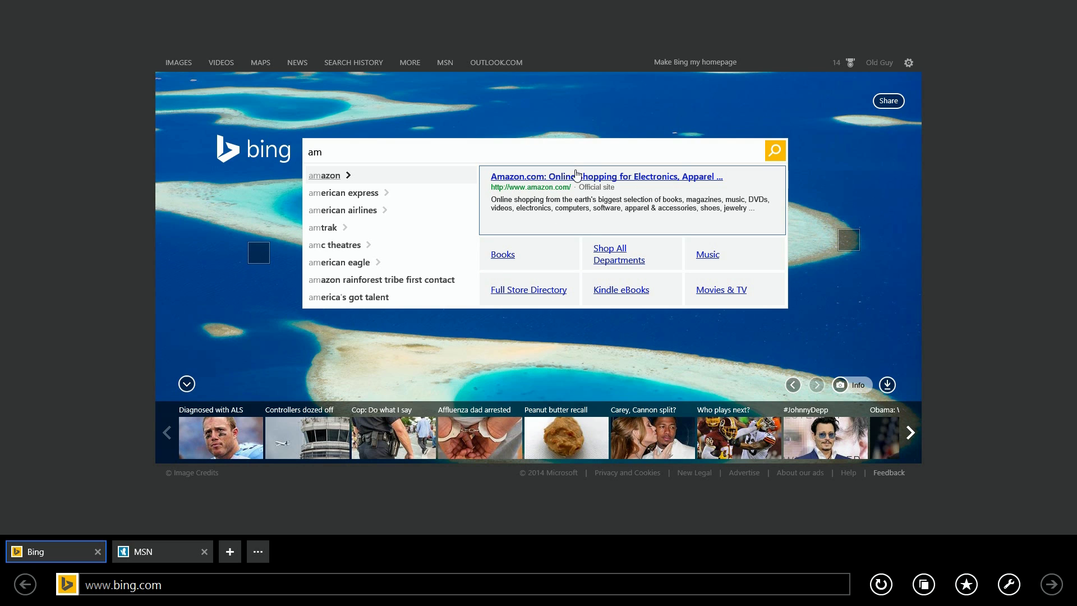
click(556, 178)
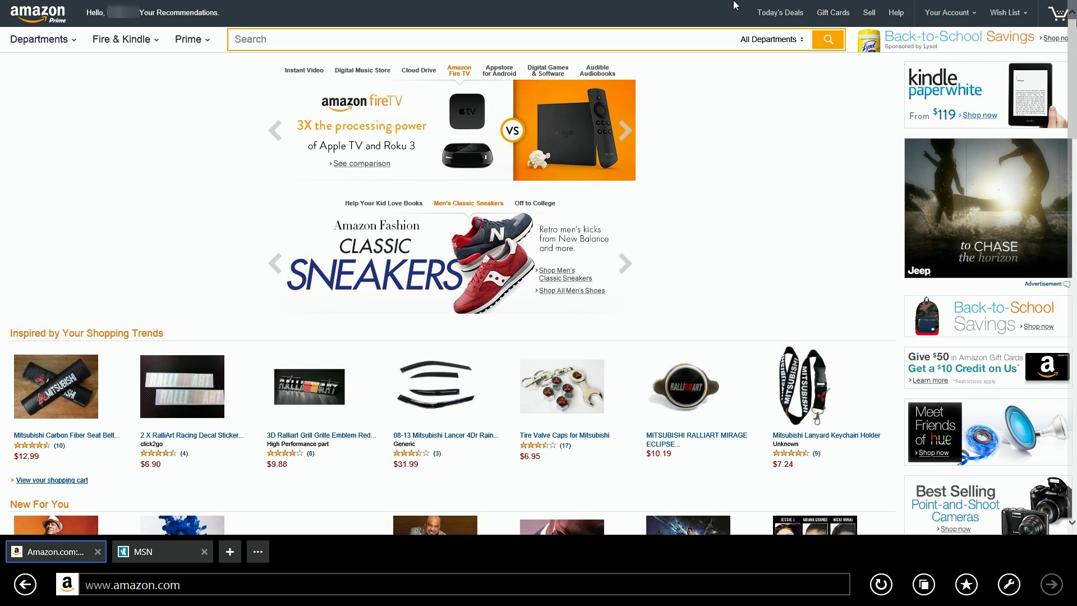
mouse_move(693, 6)
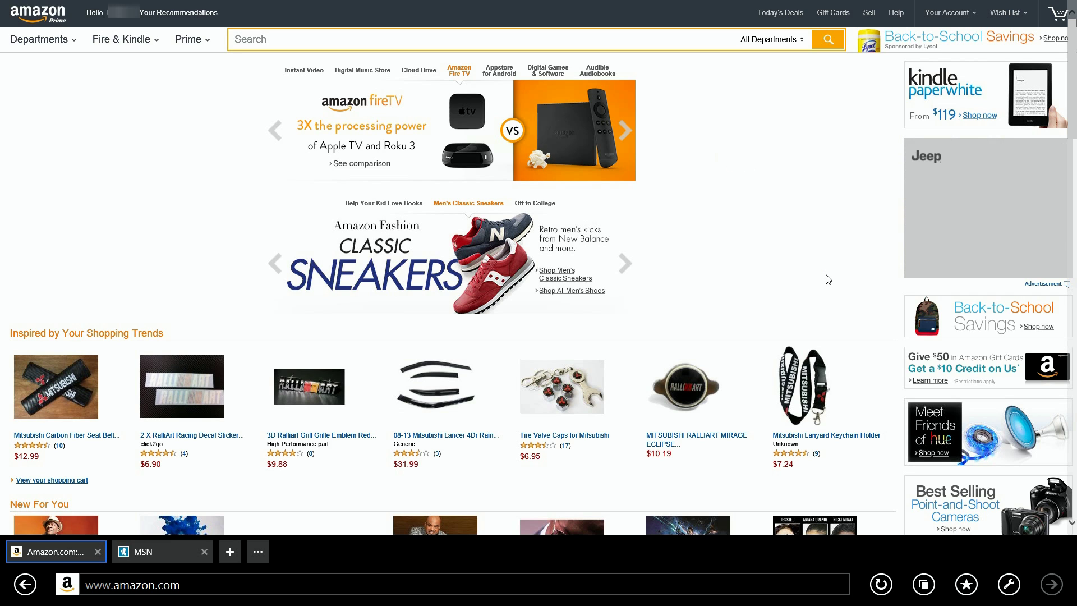
Step: Reopen Amazon.com in desktop Internet Explorer and add the site to Apps
click(1009, 587)
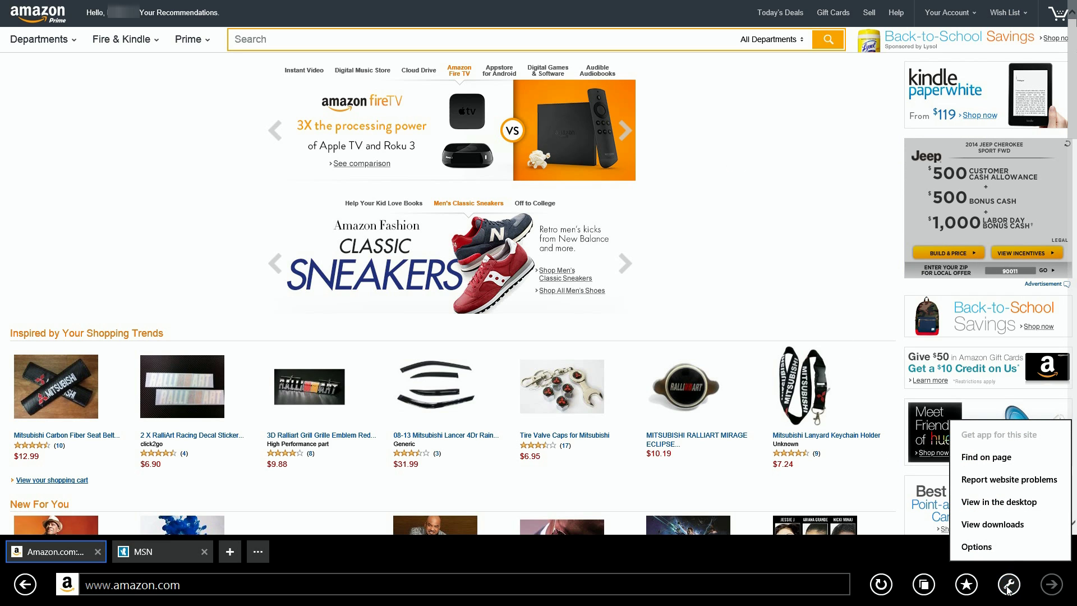
click(994, 502)
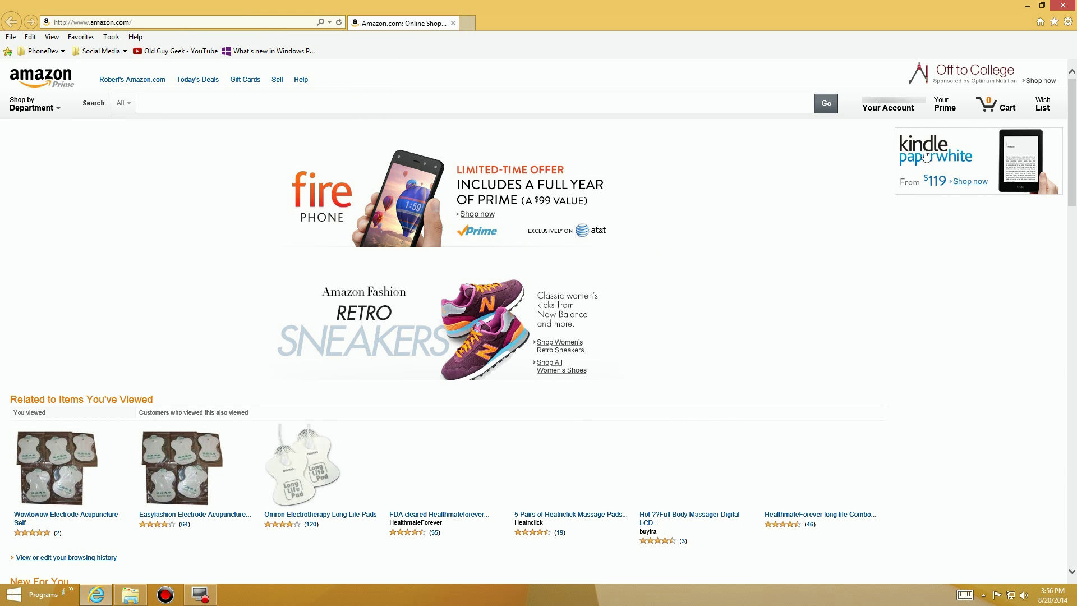
click(1068, 23)
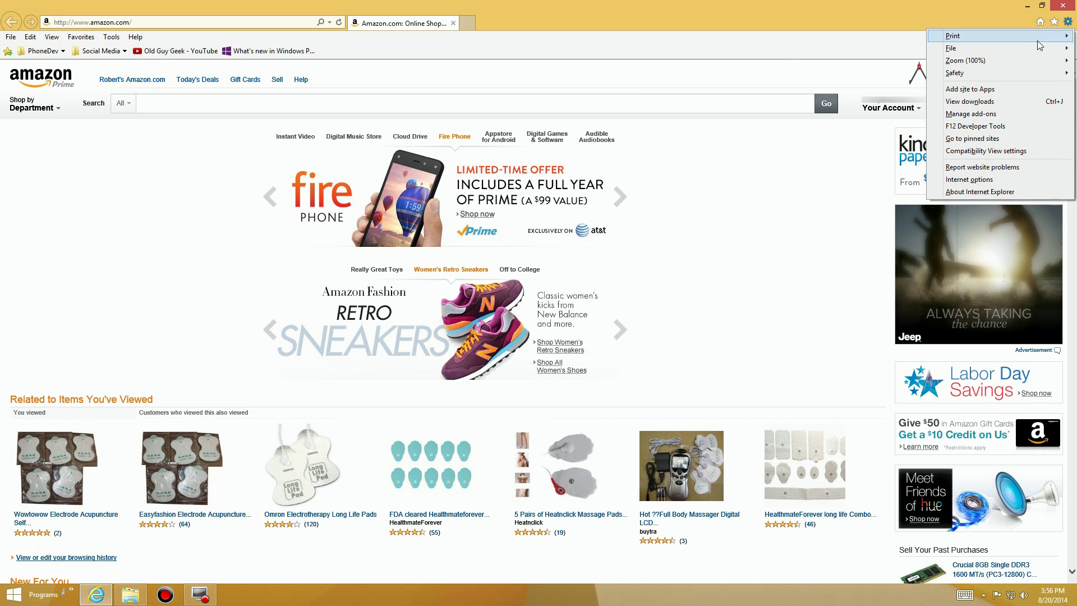
click(968, 89)
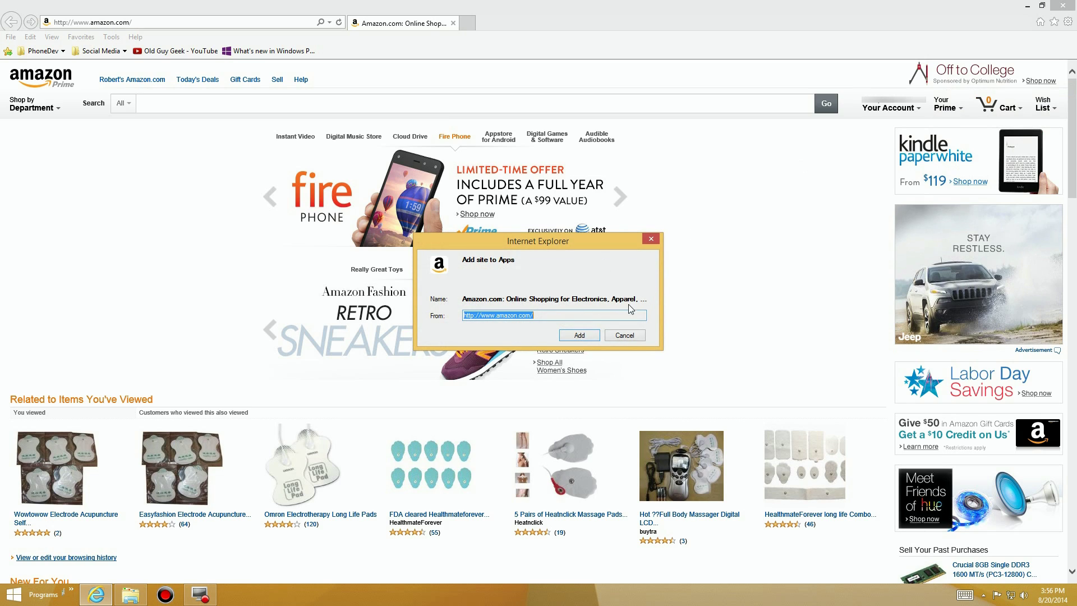
click(577, 332)
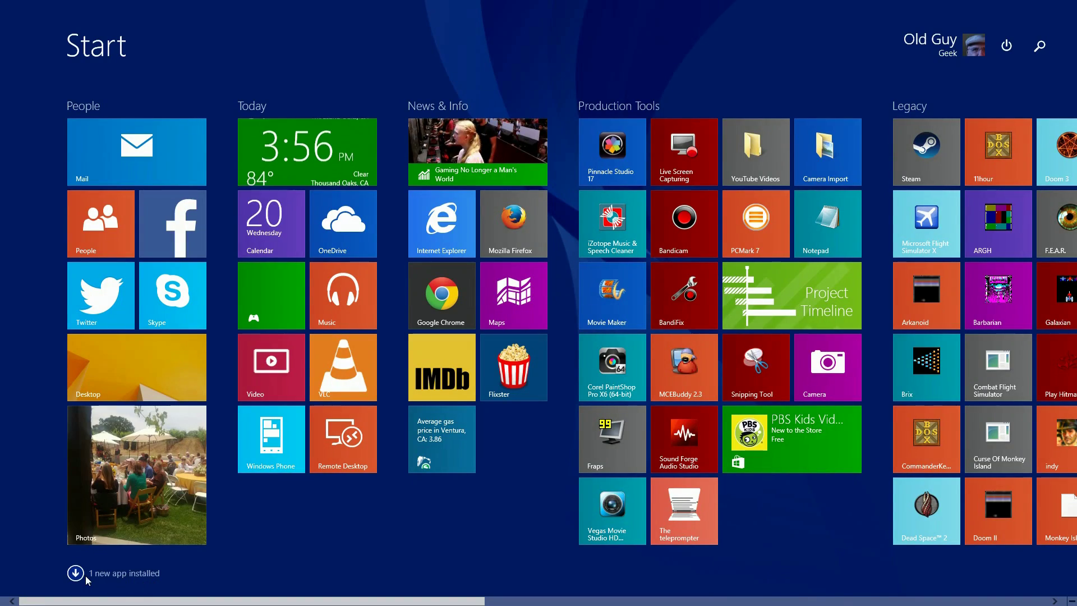
Step: Pin the Amazon app to Start from the Apps list and drag its tile into a new group
click(82, 575)
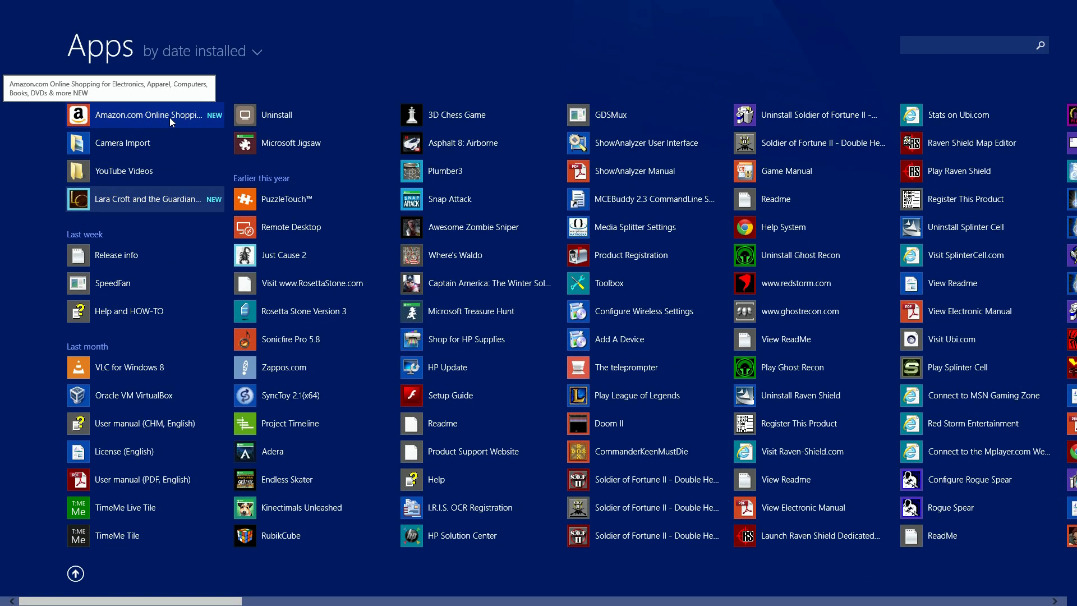
right_click(169, 117)
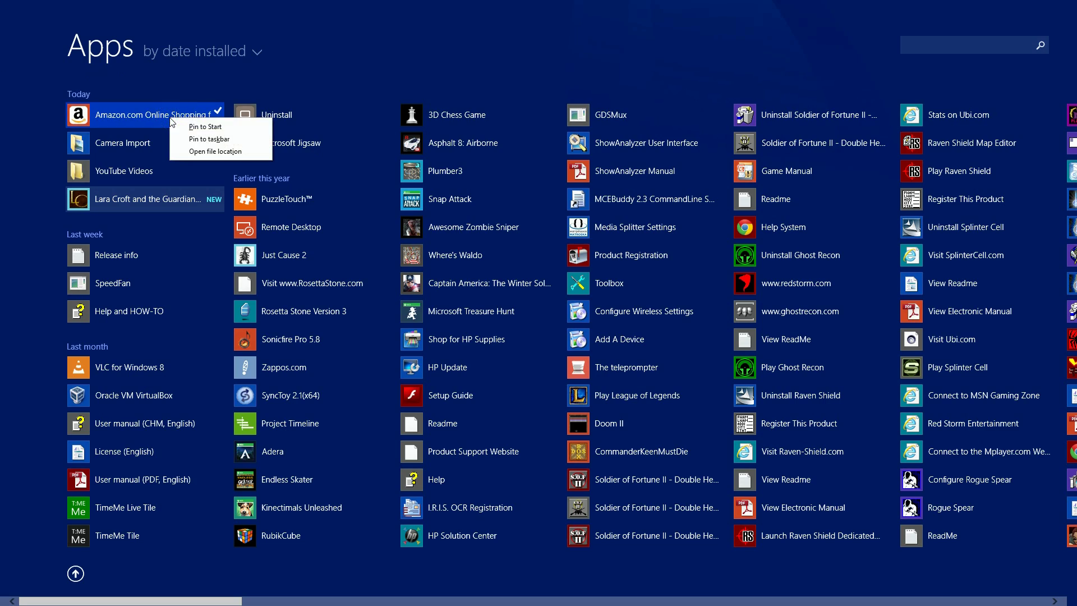
click(201, 128)
key(super)
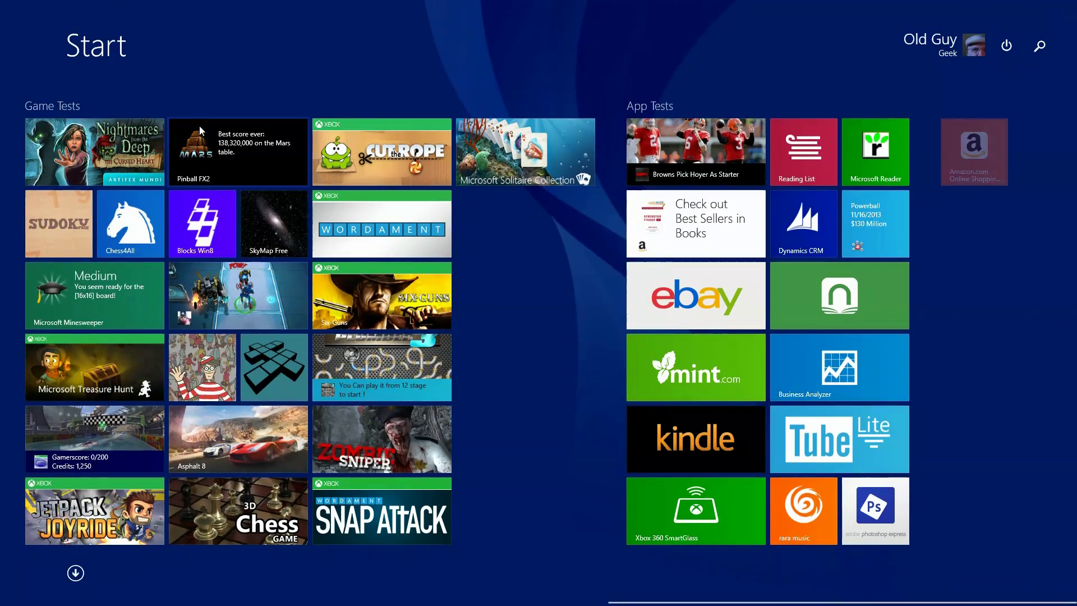
click(560, 602)
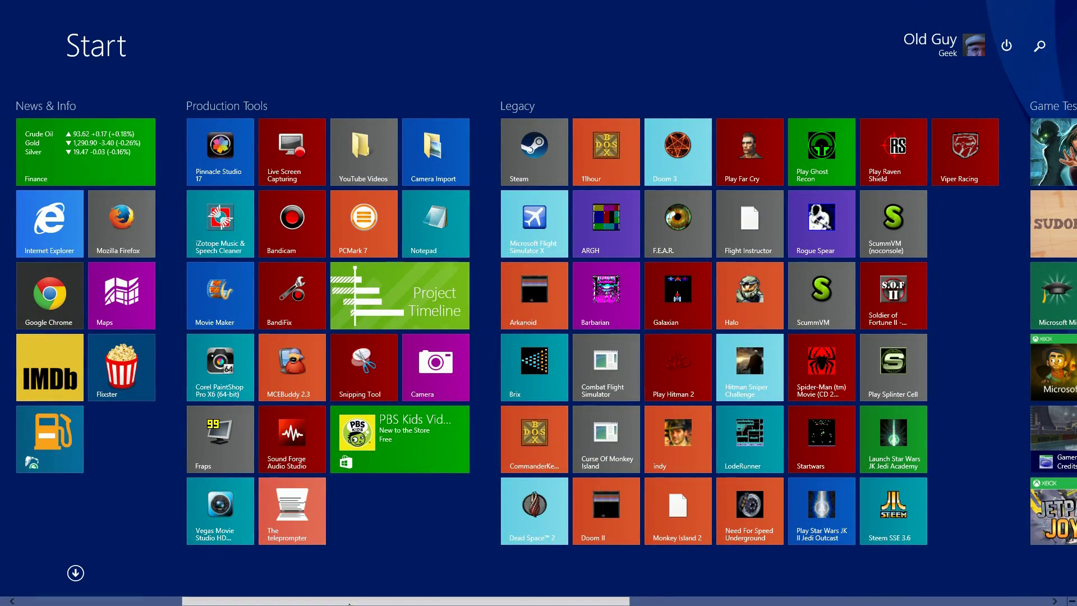
scroll(349, 599, down, 3)
scroll(349, 600, down, 5)
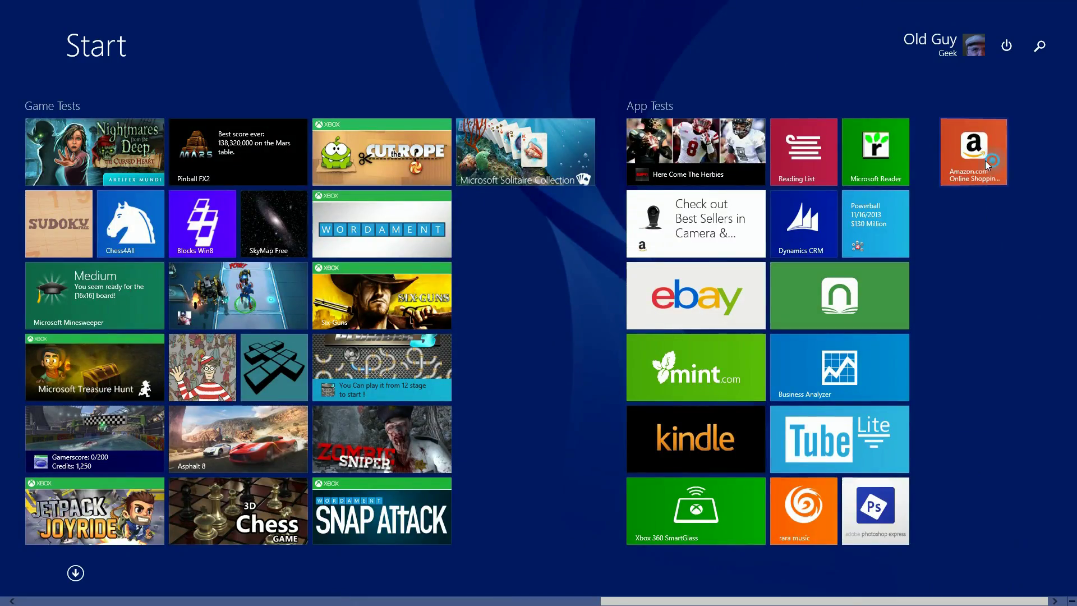
drag(989, 165, 572, 177)
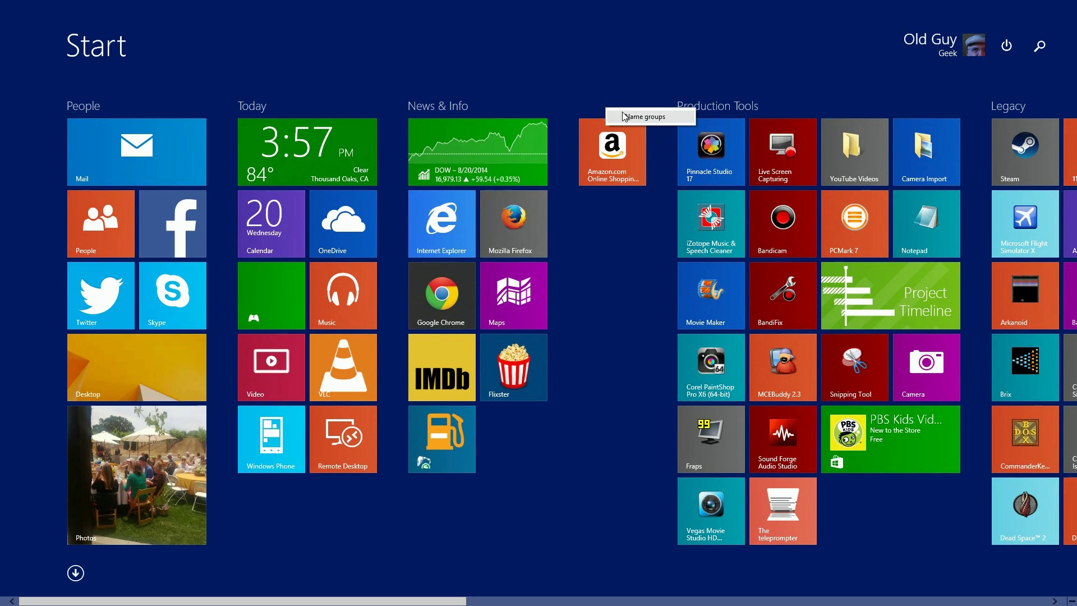
Step: Name the Amazon tile's group 'Links'
click(624, 117)
click(619, 112)
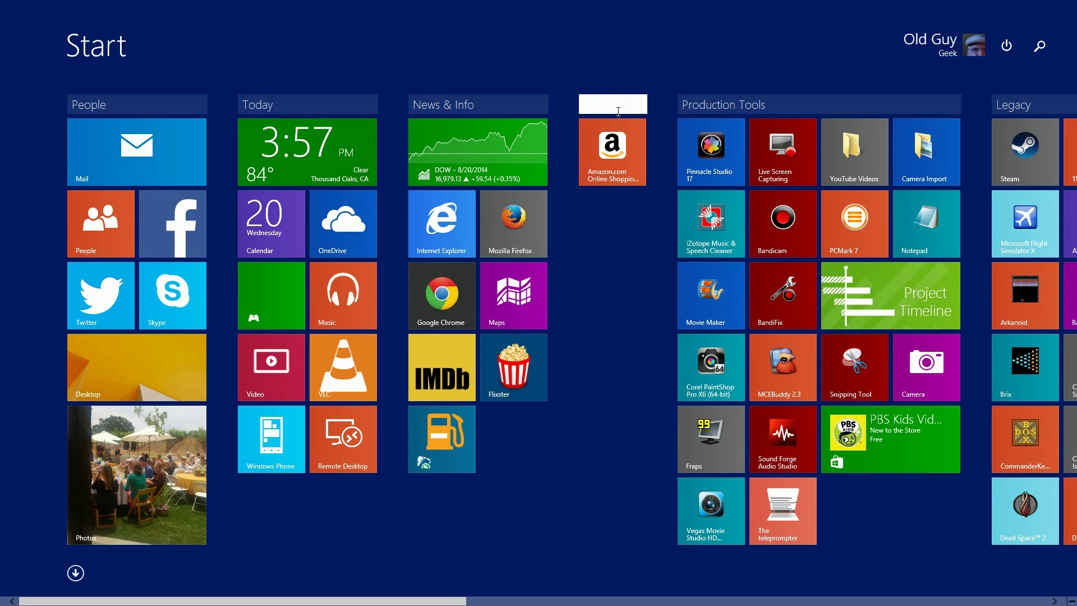
text(Links)
key(Return)
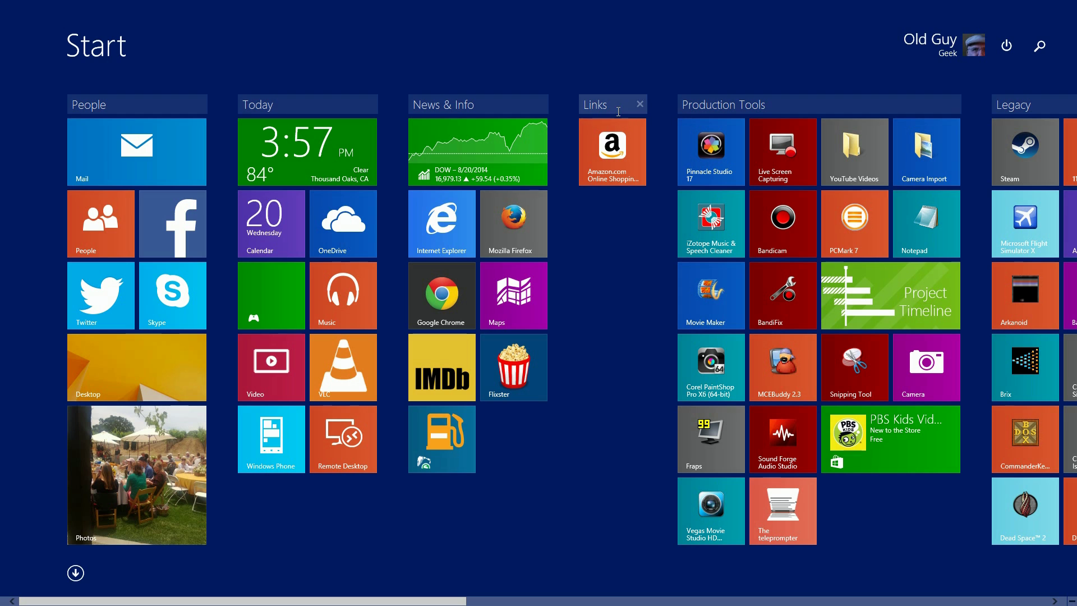
click(581, 225)
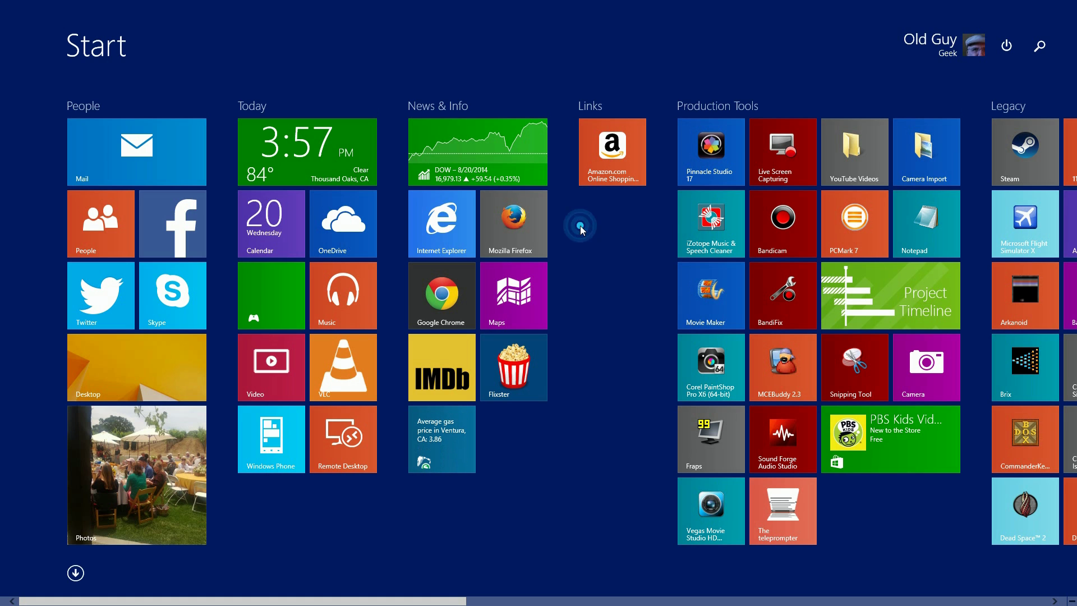
Step: Launch Amazon from its tile, maximize the window, and navigate to newegg.com
click(620, 158)
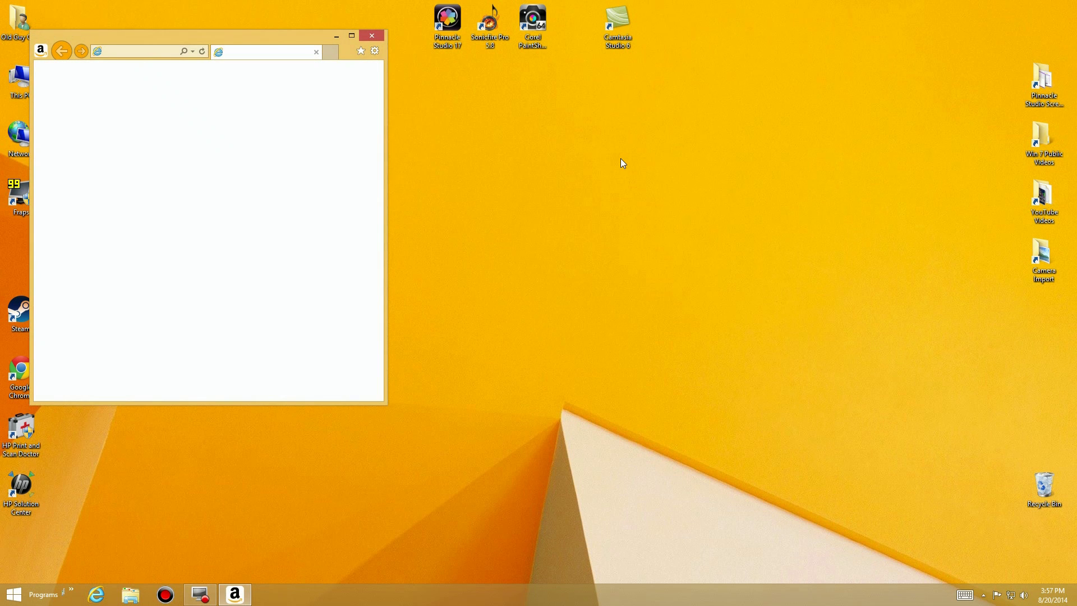
click(351, 35)
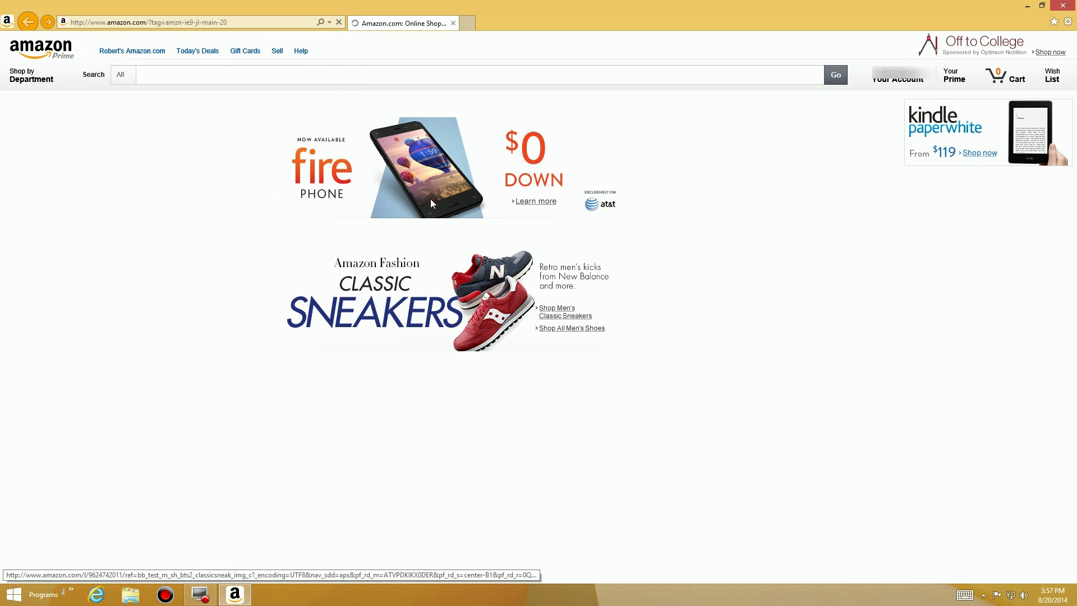
click(154, 22)
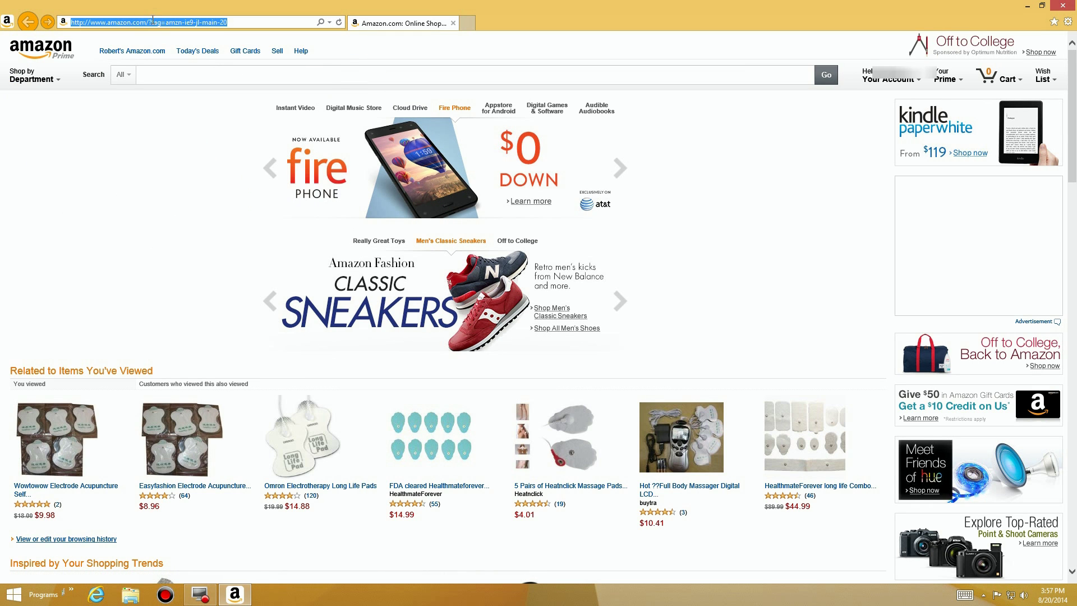
text(neweg)
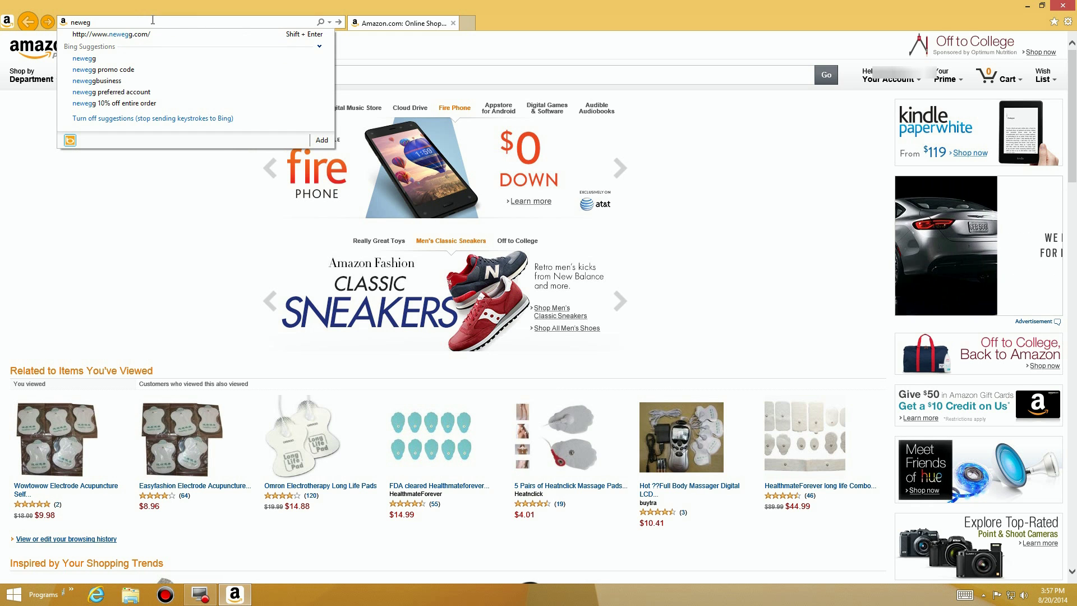
key(Down)
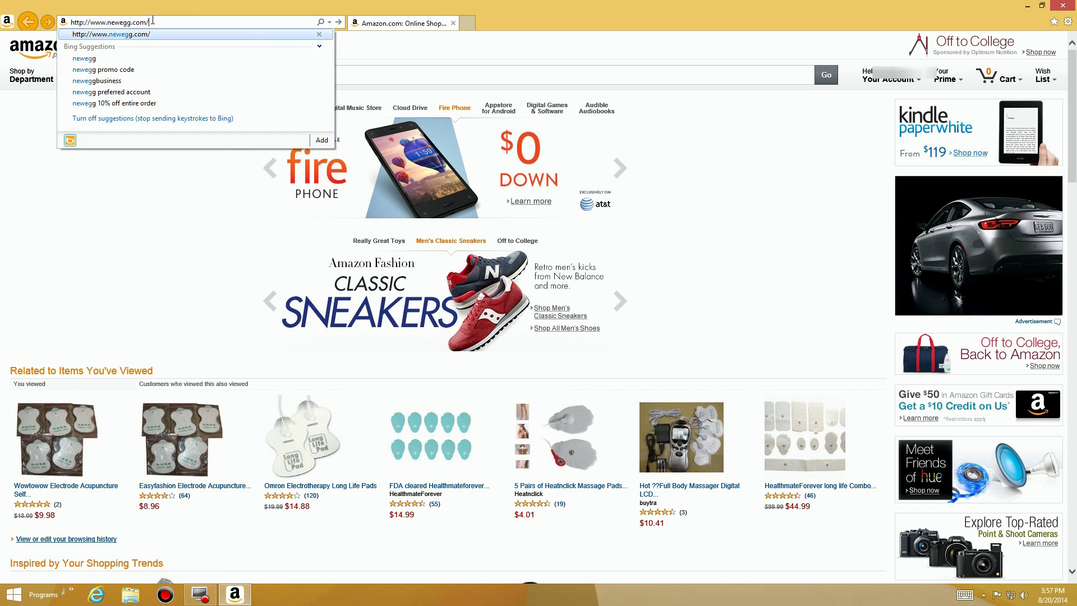
key(Return)
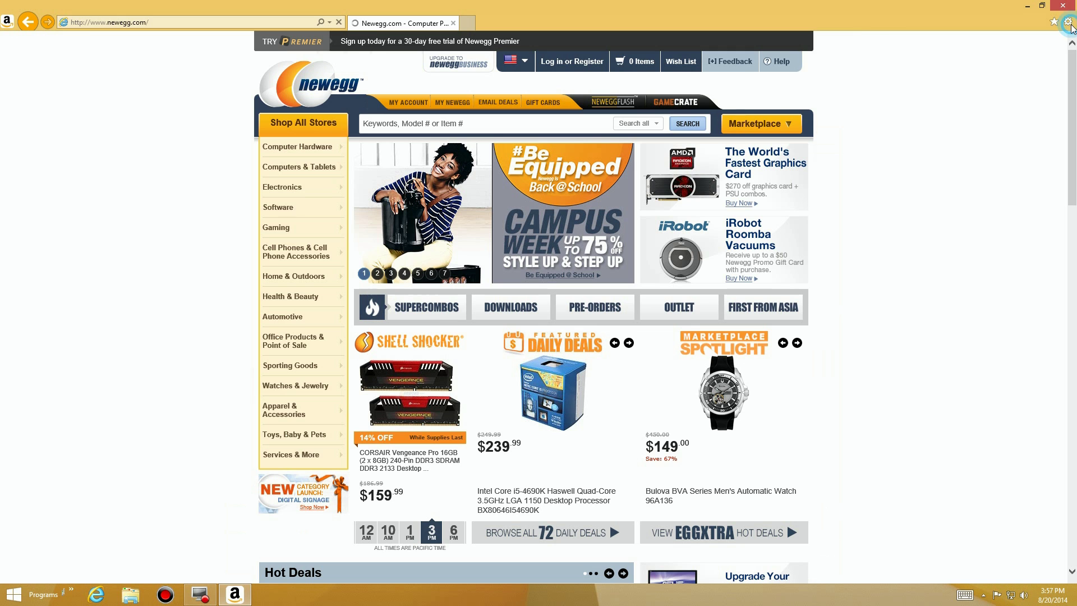
Step: Add Newegg.com to Apps and close the Newegg window
click(1068, 21)
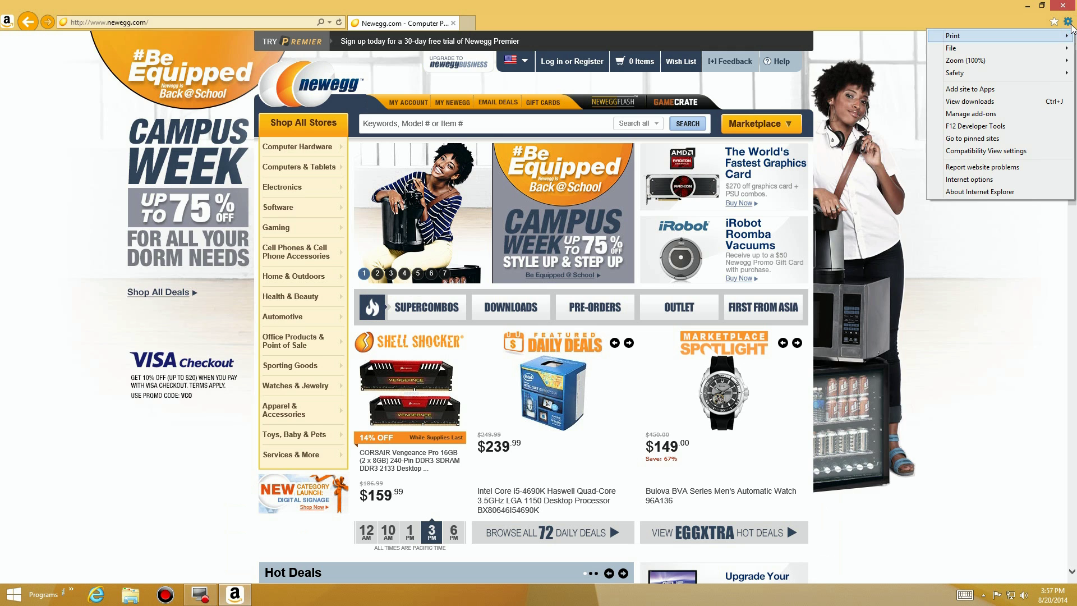
click(973, 88)
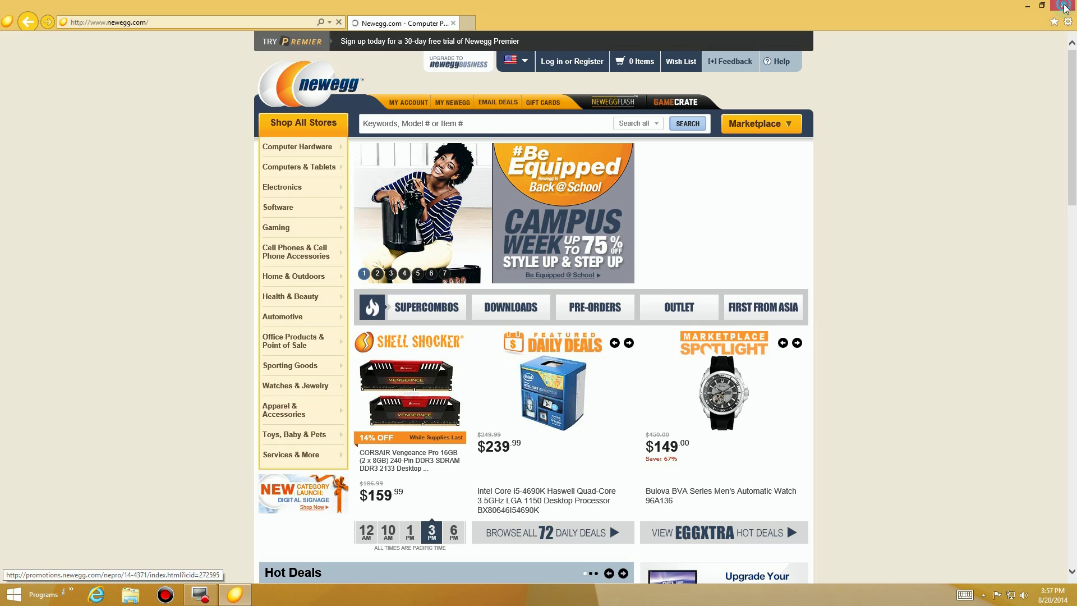
click(1065, 6)
Step: Pin Newegg to Start from the Apps list and drag its tile into the Links group
click(14, 594)
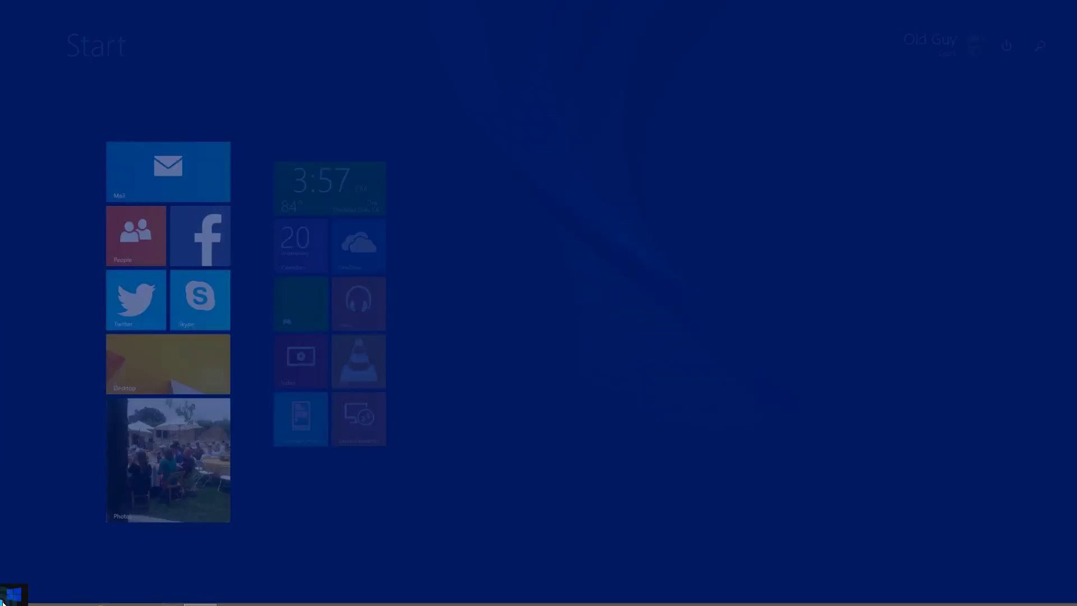
click(77, 573)
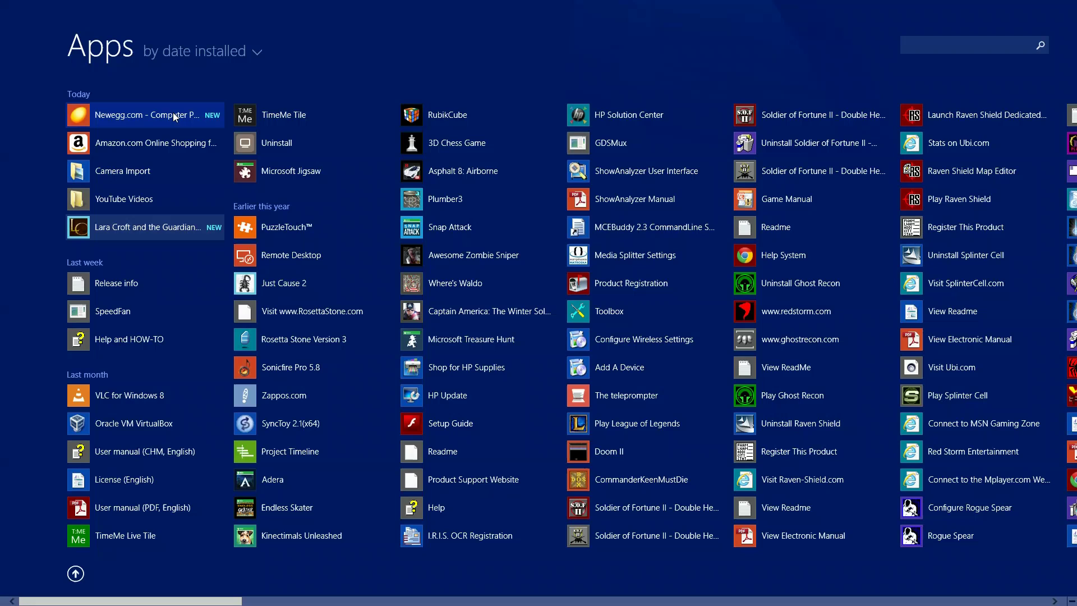
right_click(158, 117)
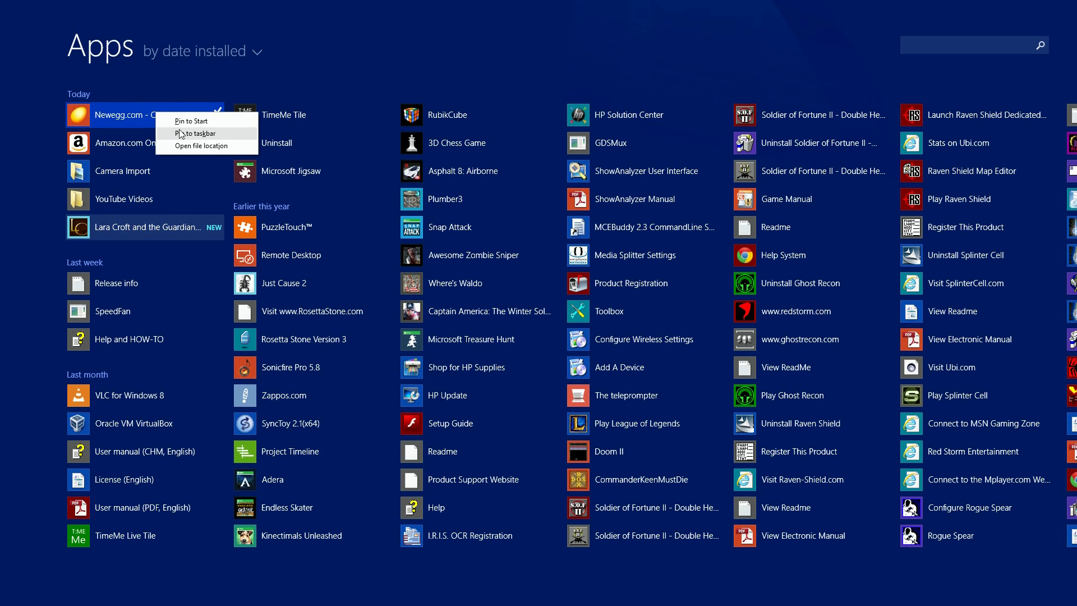
click(179, 121)
key(super)
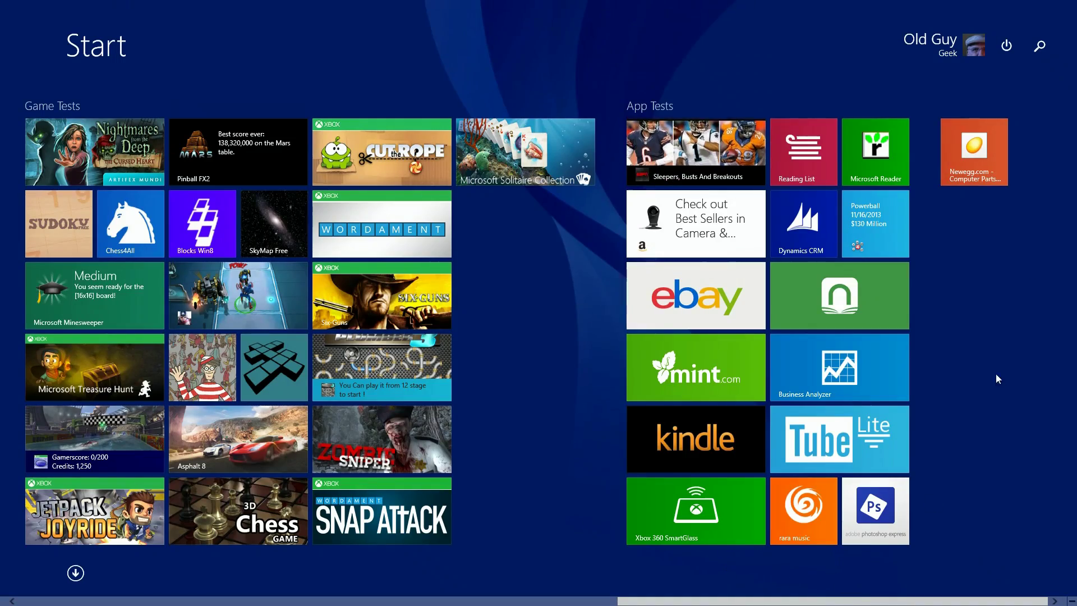
drag(979, 157, 454, 237)
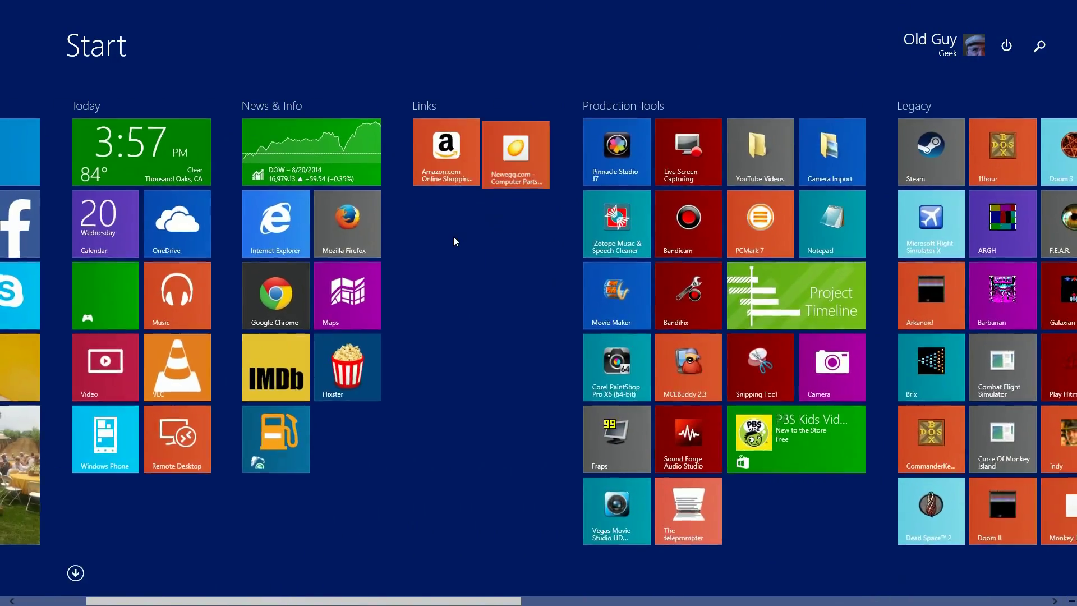
Step: Resize the Amazon tile to Small and bring up the Newegg tile's size choices
right_click(460, 168)
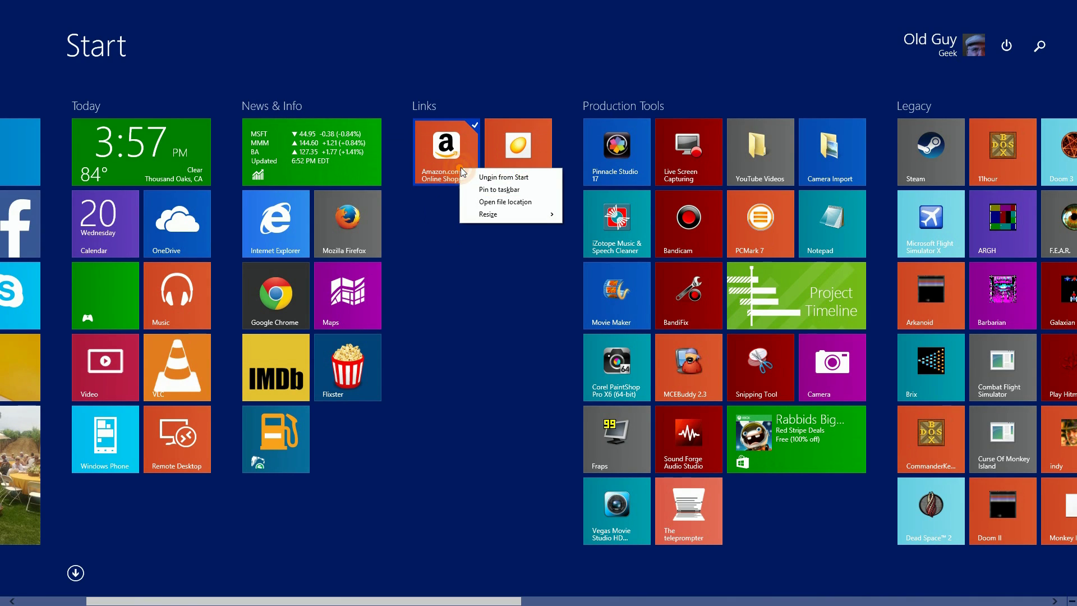
click(482, 214)
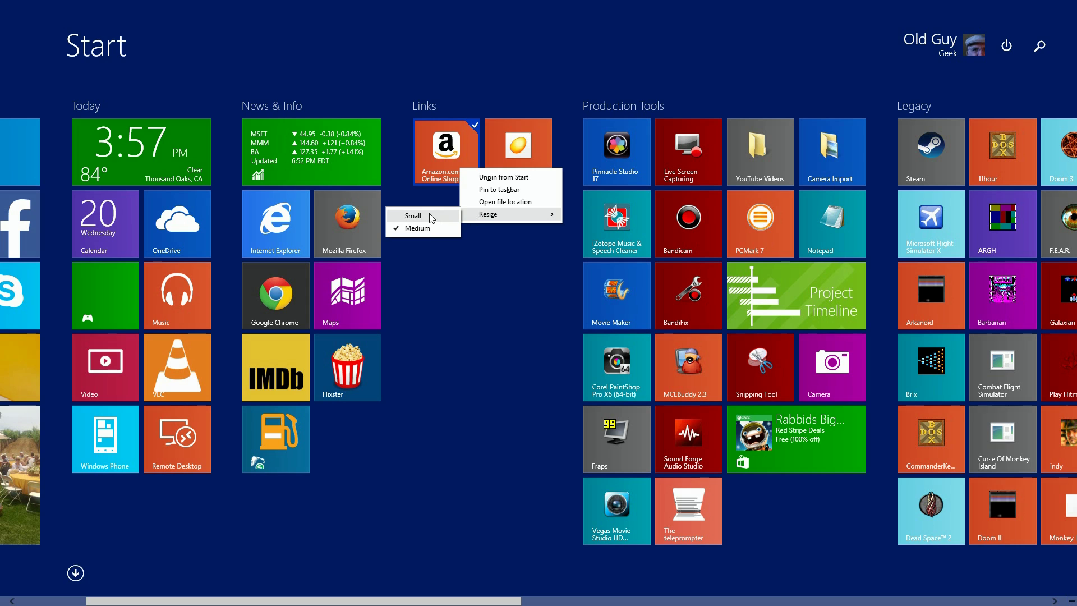
click(418, 214)
right_click(508, 163)
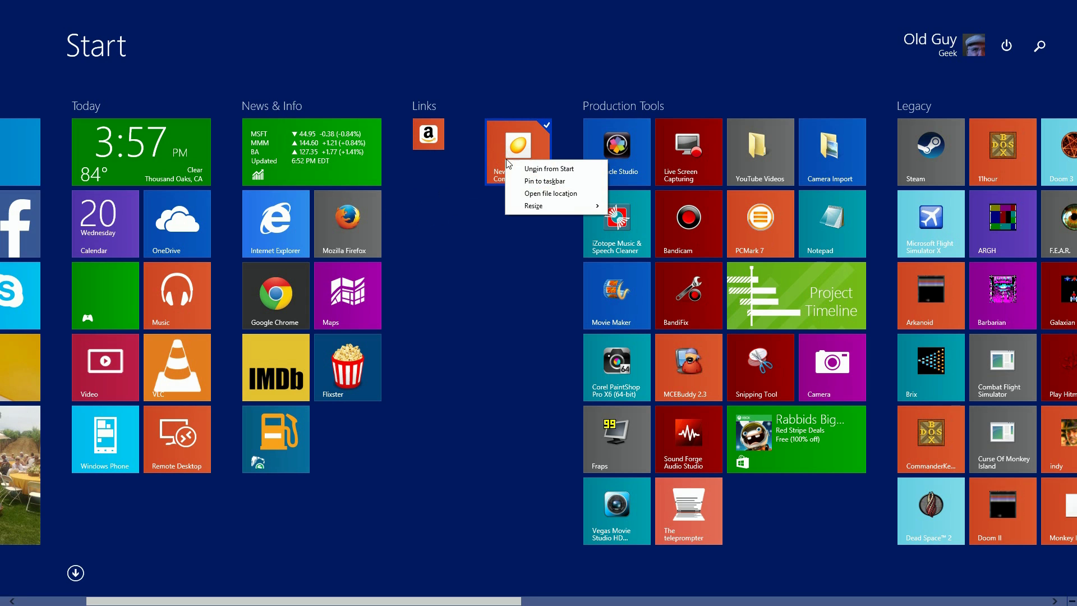
click(536, 206)
Step: Make the Newegg tile small, then load cnn.com in Internet Explorer and add it to Apps
click(471, 208)
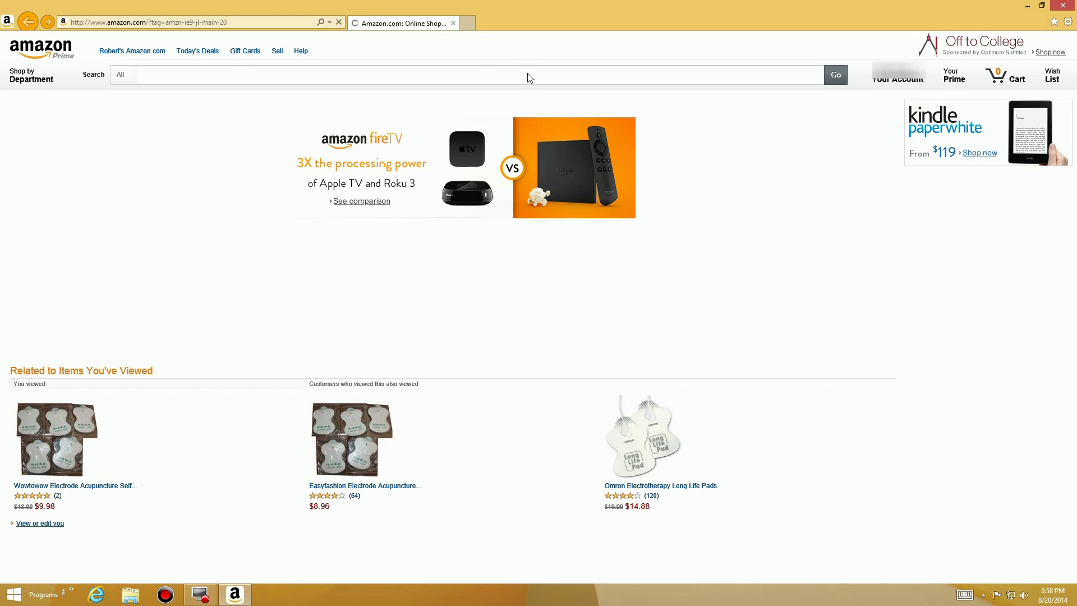
click(251, 21)
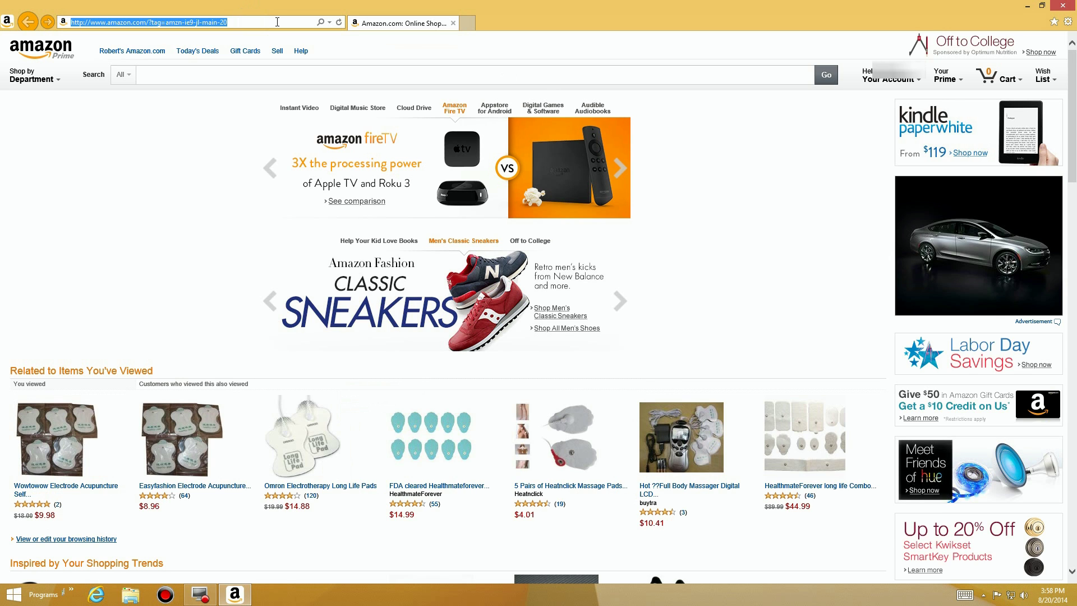
text(cnn)
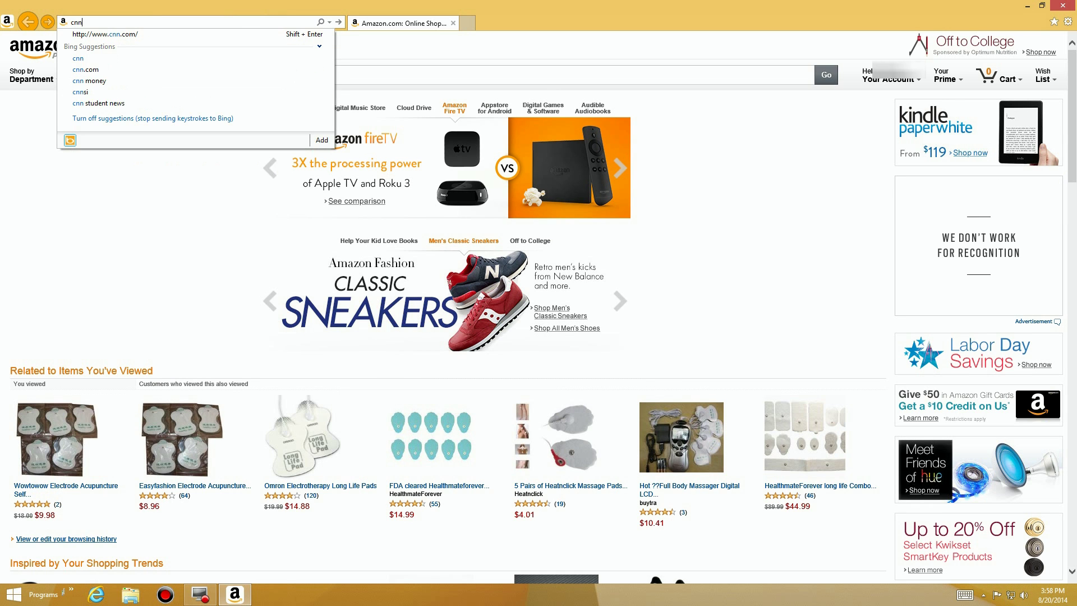
text(.com)
key(Return)
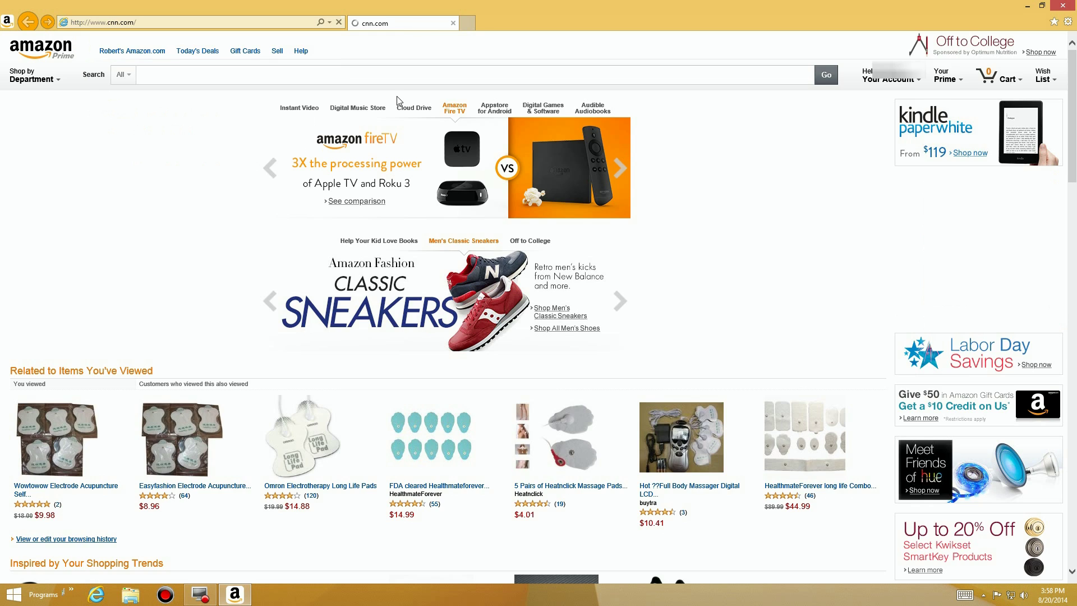
click(1067, 21)
click(986, 88)
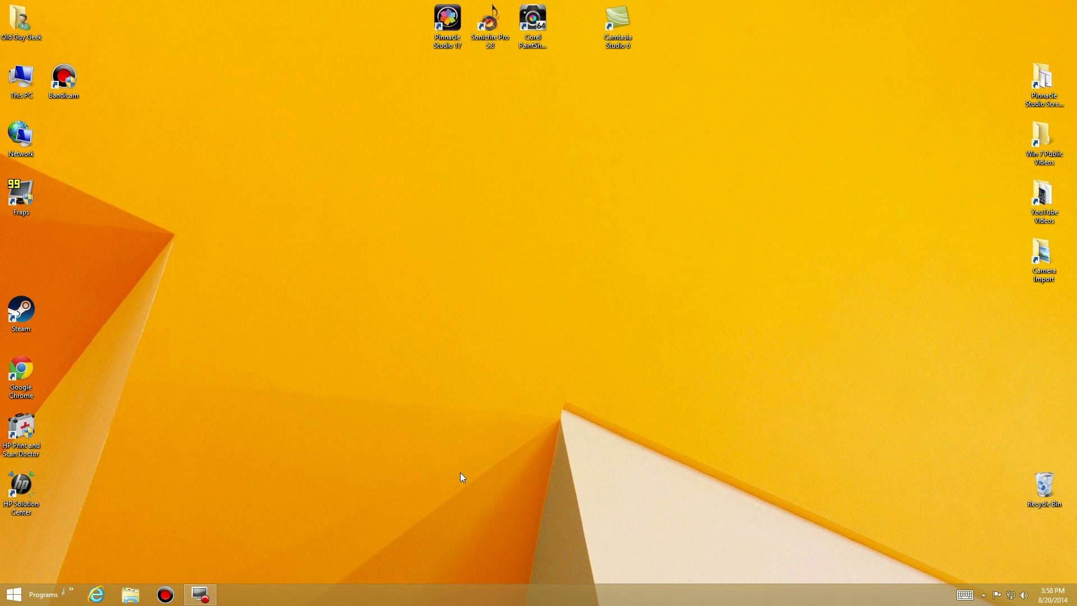
Step: Pin CNN to Start from the Apps list and drag its tile into the Links group
click(12, 598)
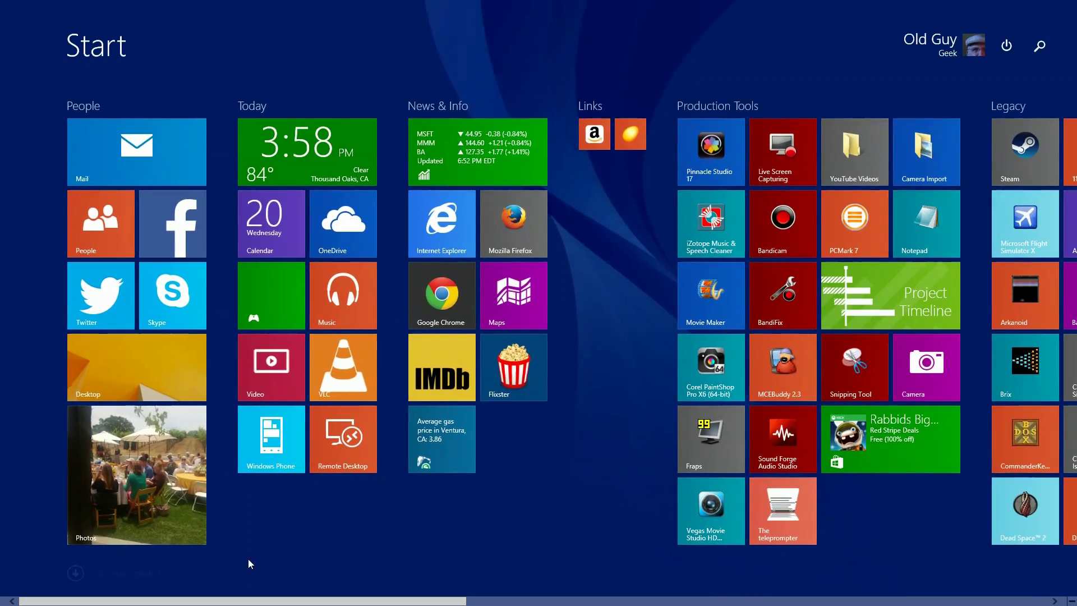
click(96, 577)
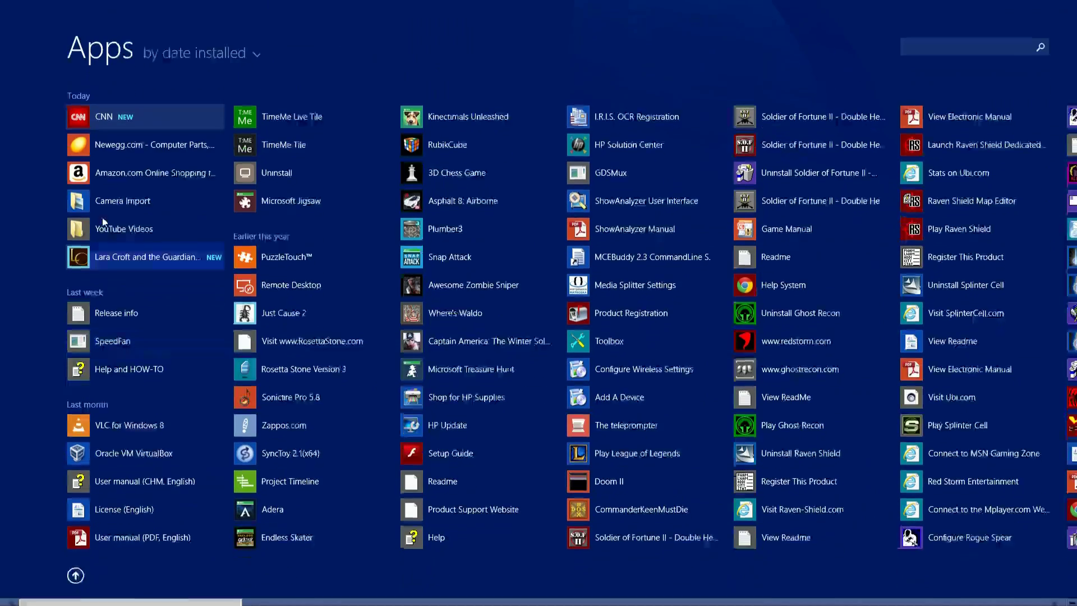
right_click(88, 117)
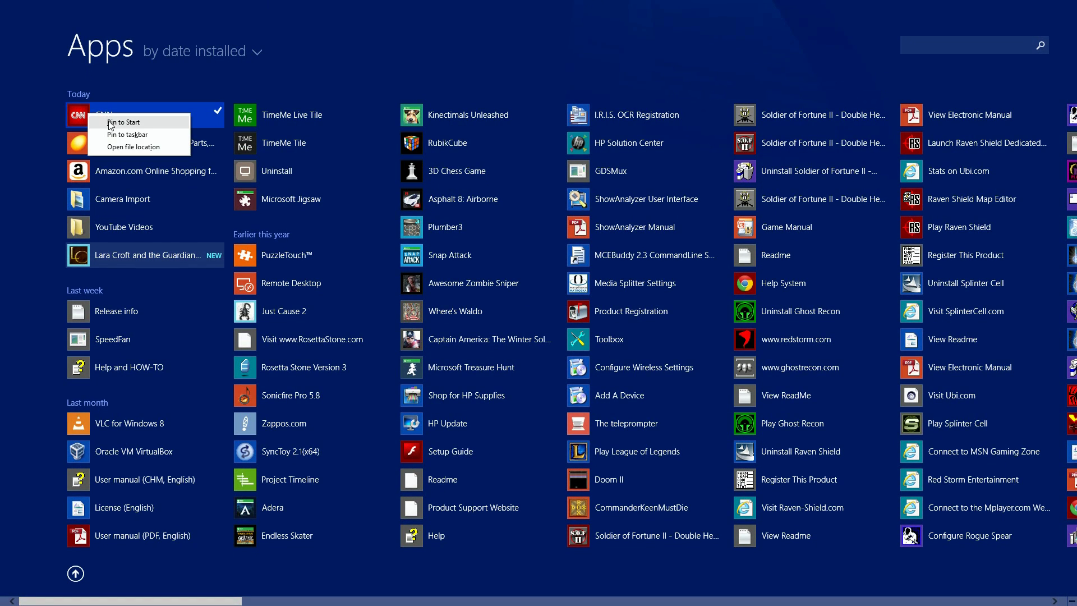
click(123, 122)
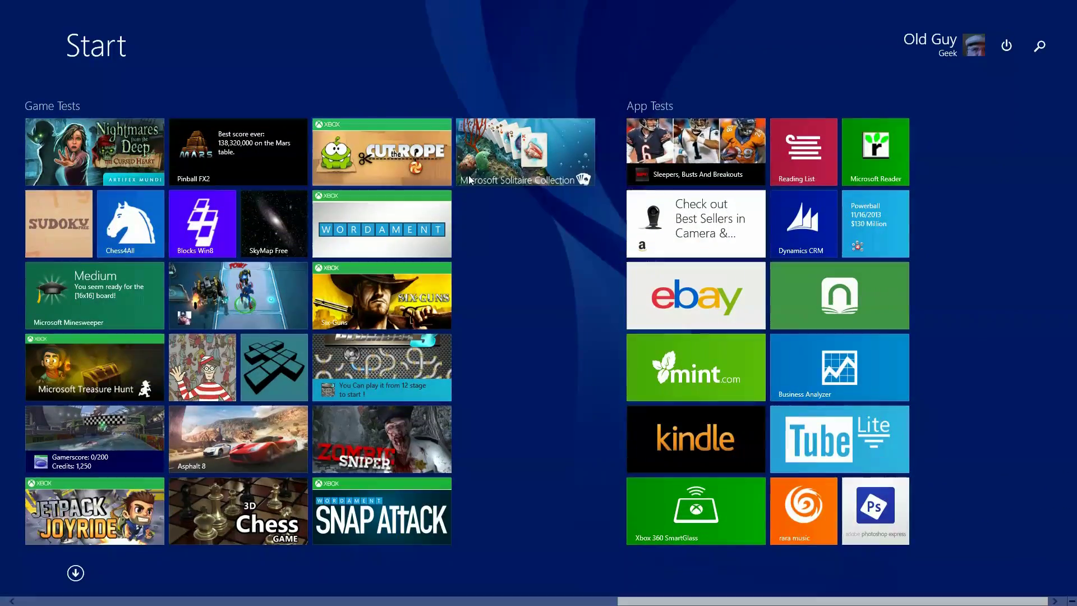
drag(938, 144, 407, 186)
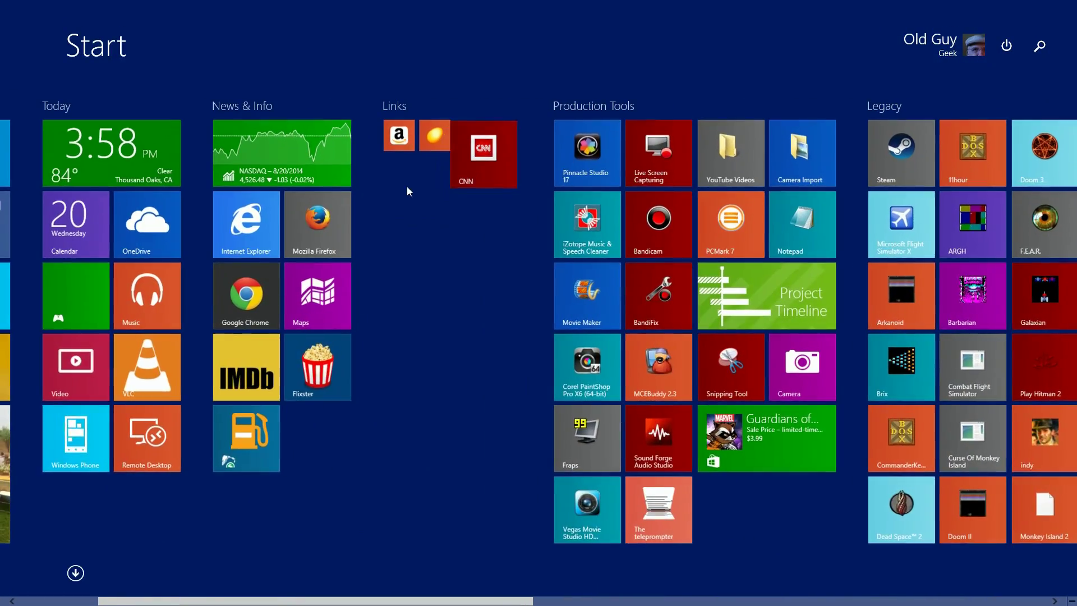
Step: Resize the CNN tile to Small
right_click(484, 161)
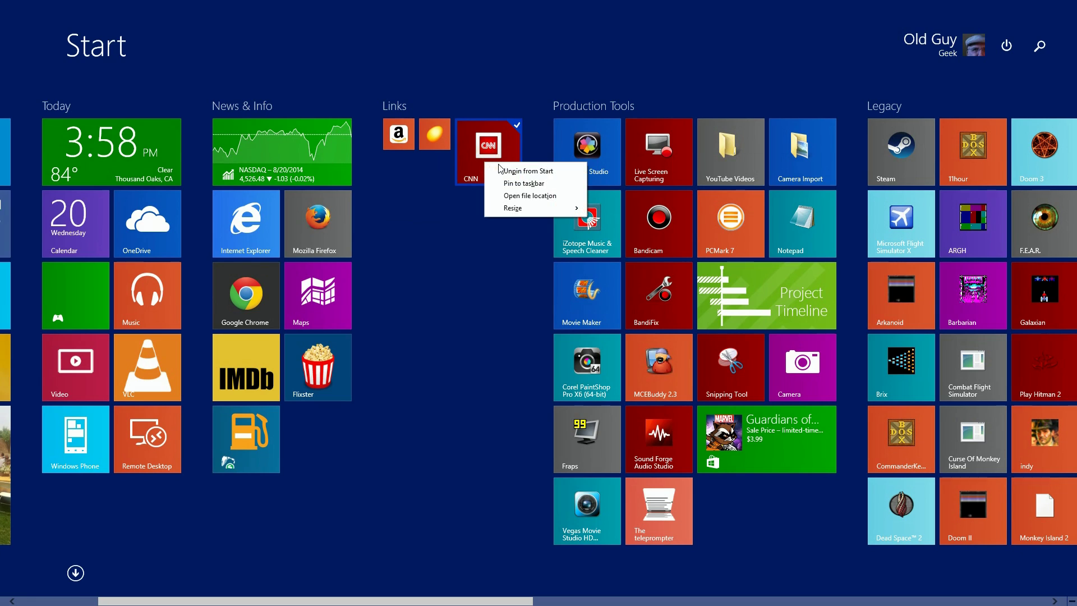
click(513, 208)
click(453, 212)
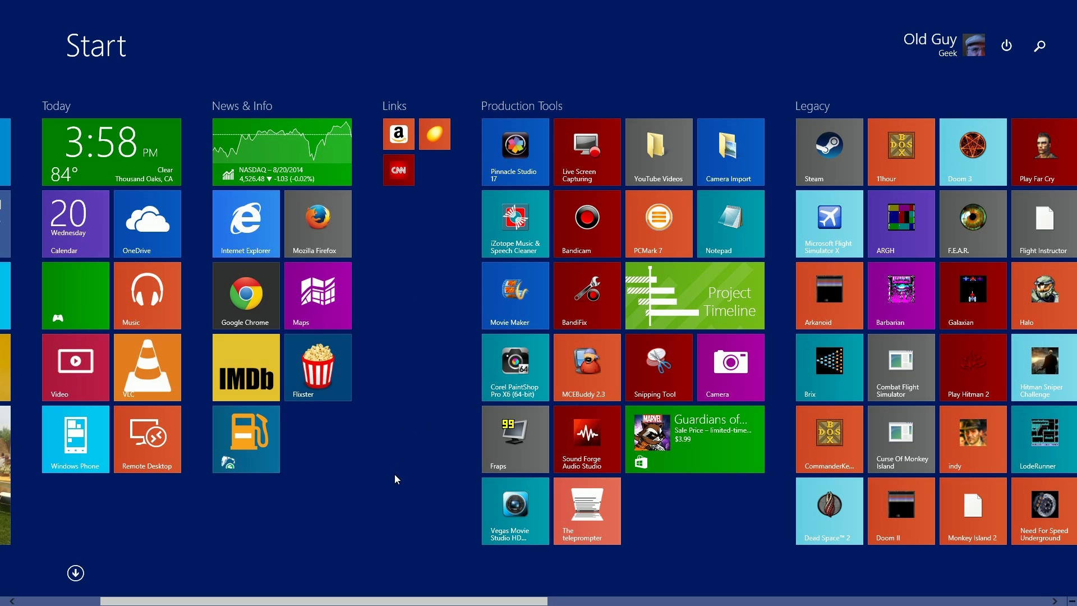
Step: Drag Internet Explorer into Links, open its tile options, and place the Amazon tile beside it
drag(144, 597, 11, 596)
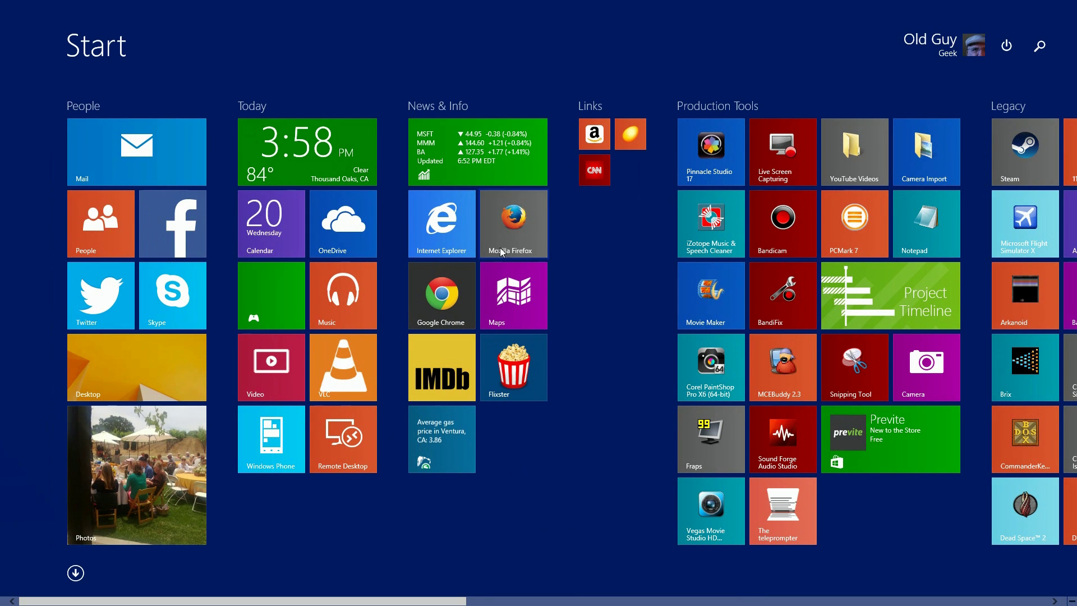
drag(419, 221, 613, 153)
right_click(614, 155)
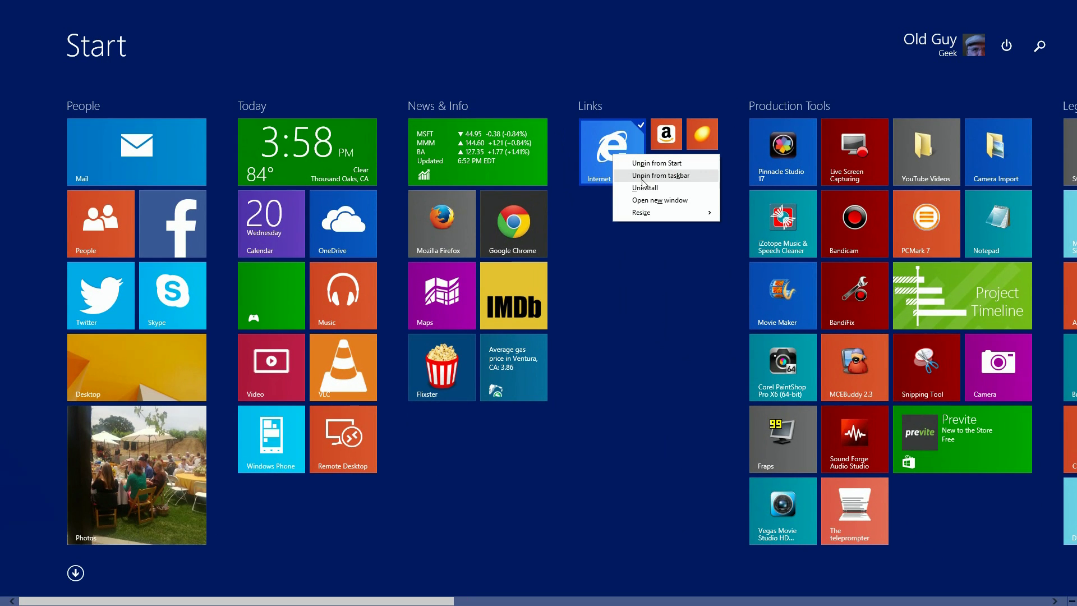
mouse_move(645, 213)
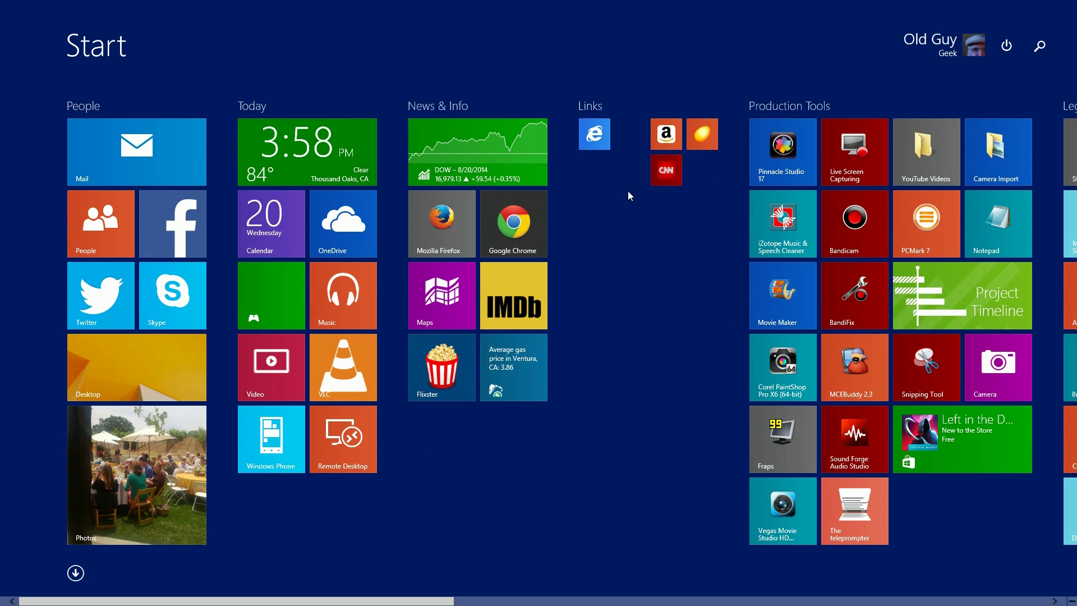
drag(672, 136, 632, 140)
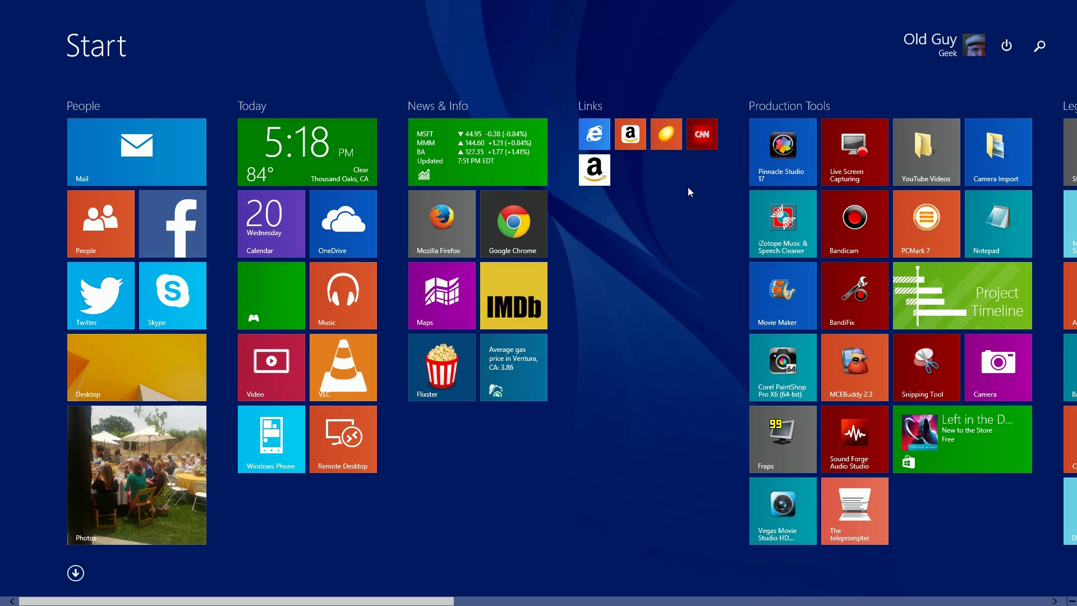
click(631, 139)
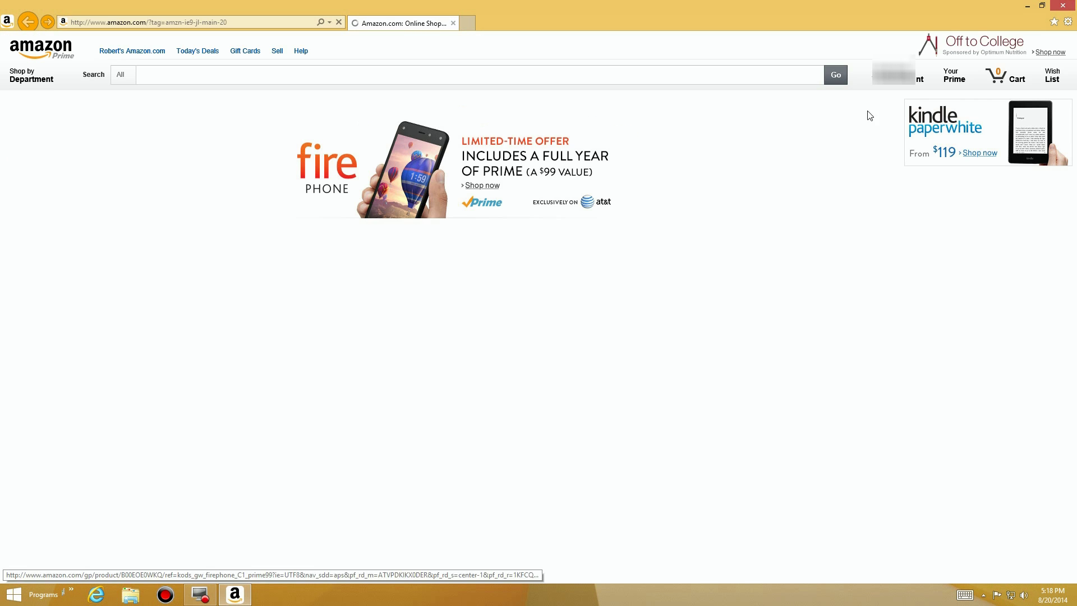
click(1064, 7)
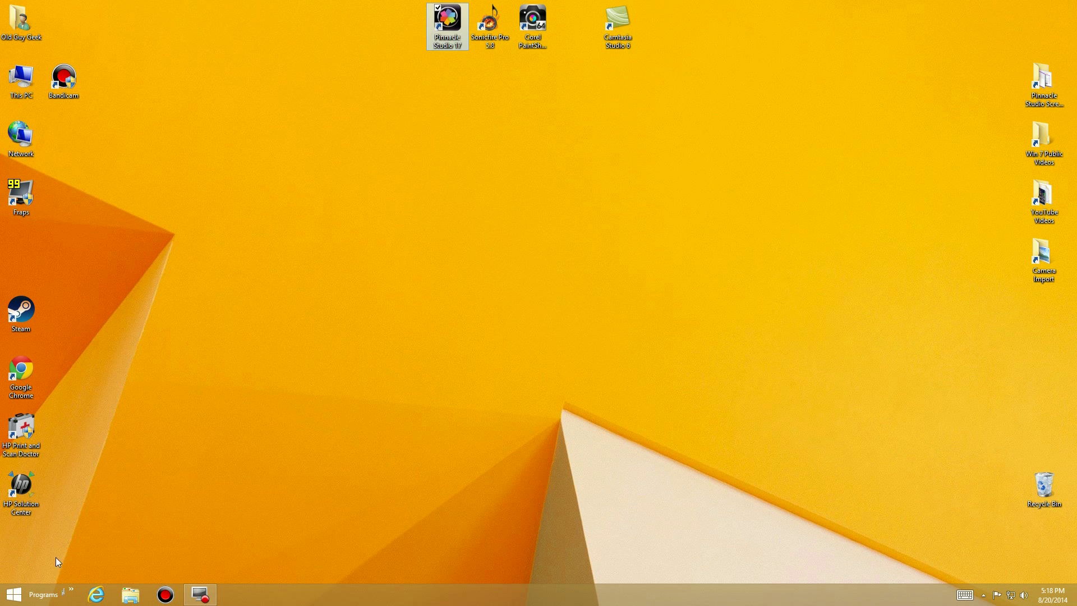
click(14, 594)
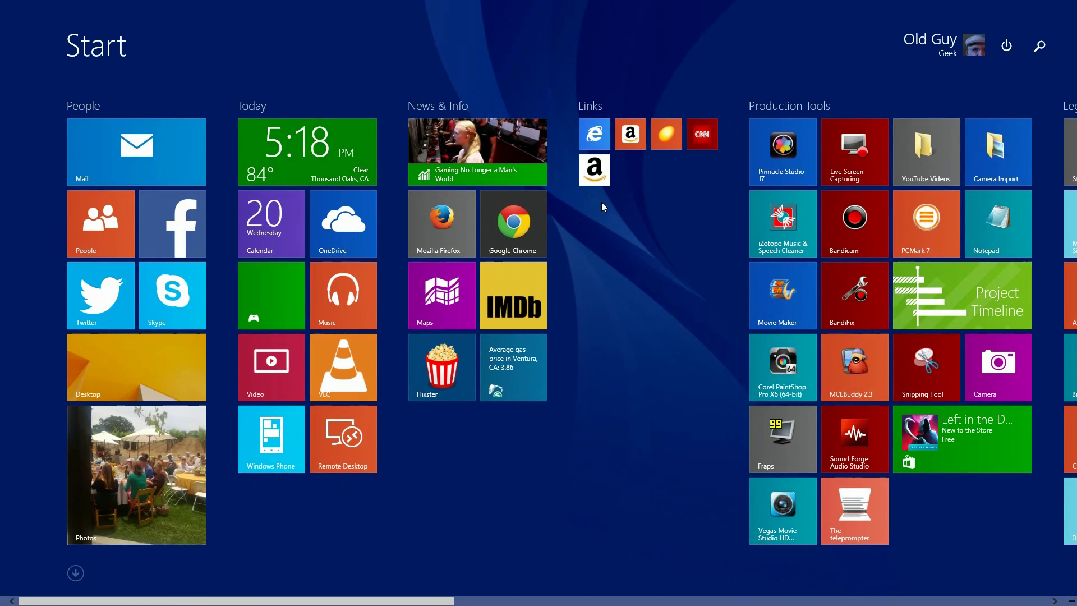
click(597, 174)
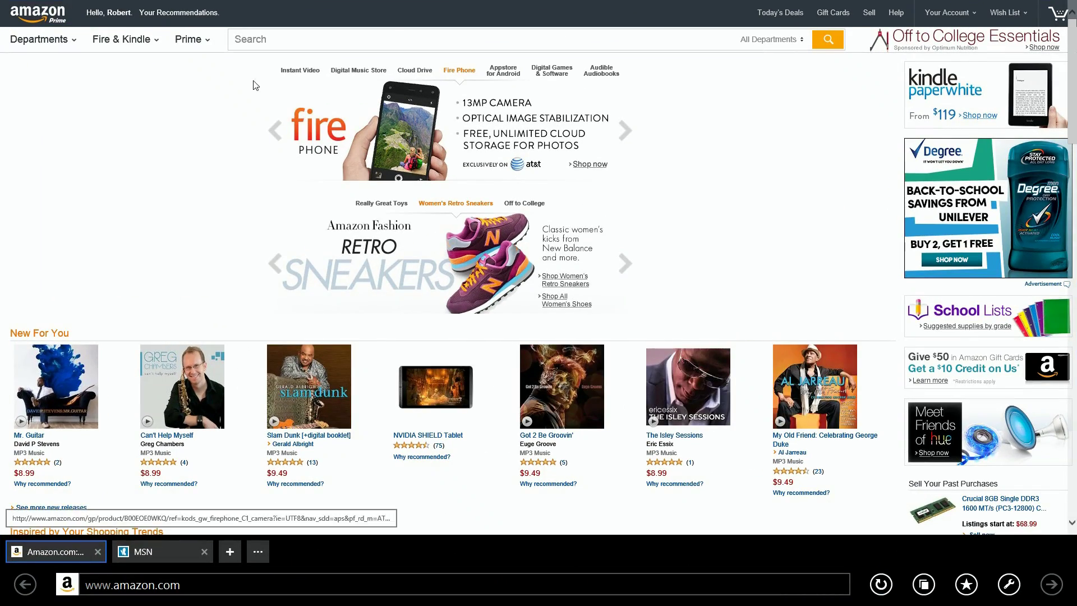
drag(556, 6, 481, 595)
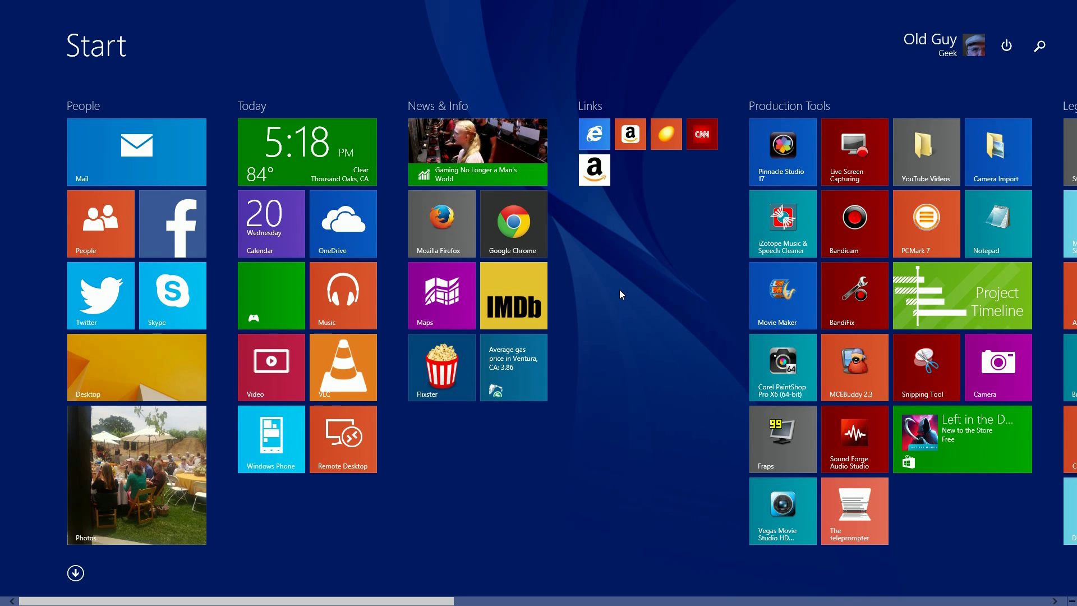
Step: Launch full-screen Internet Explorer on Bing and pin the Bing page to Start from Favorites
click(597, 135)
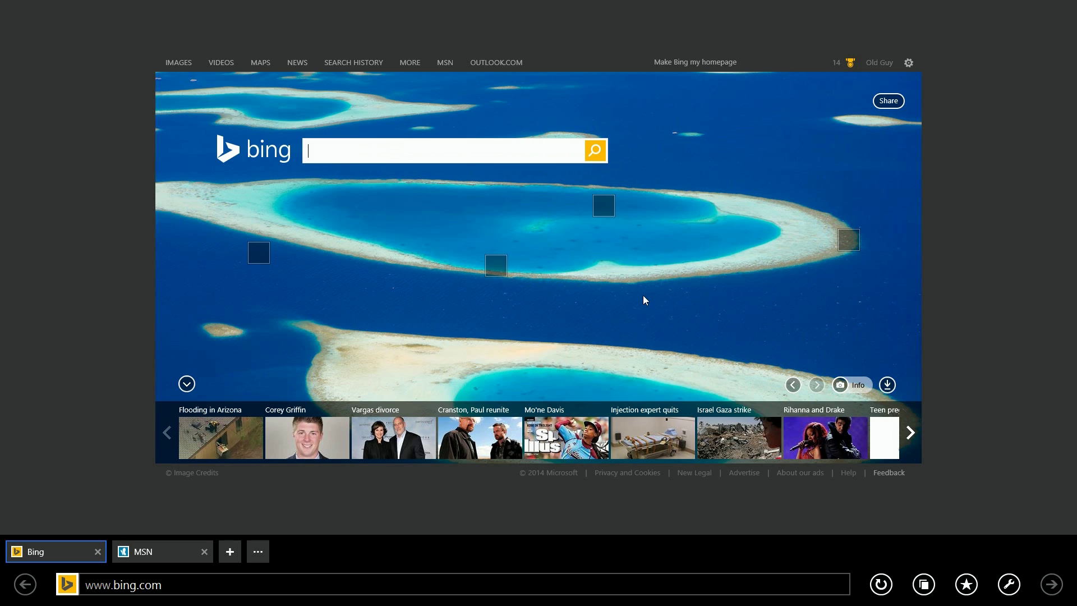
click(966, 585)
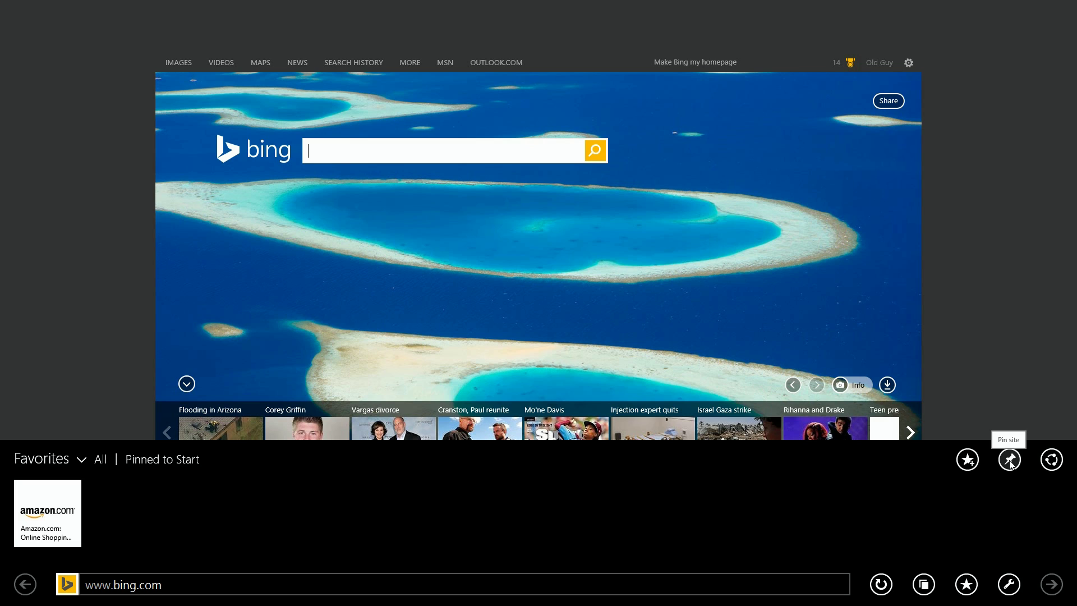
click(1011, 461)
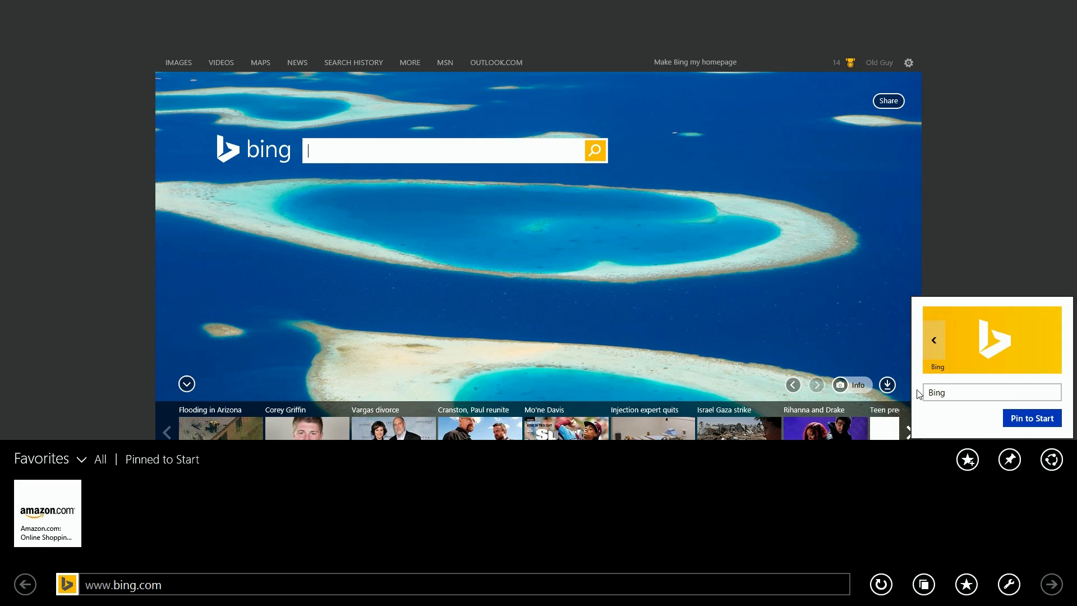
click(1023, 422)
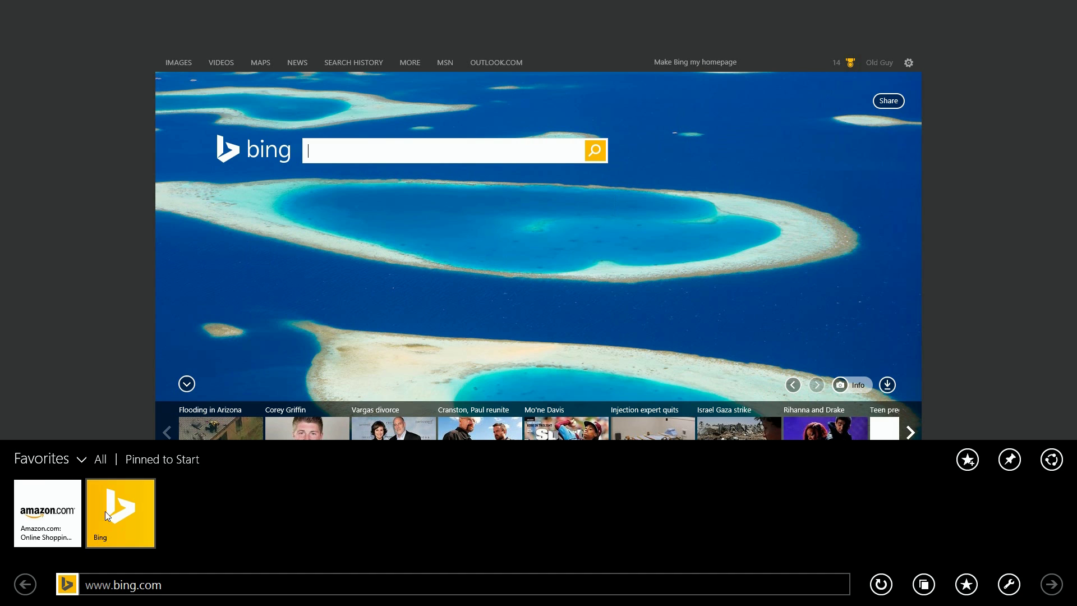
Step: Drag the Bing tile into Links, resize it to Small, and place it beside the second Amazon tile
click(7, 598)
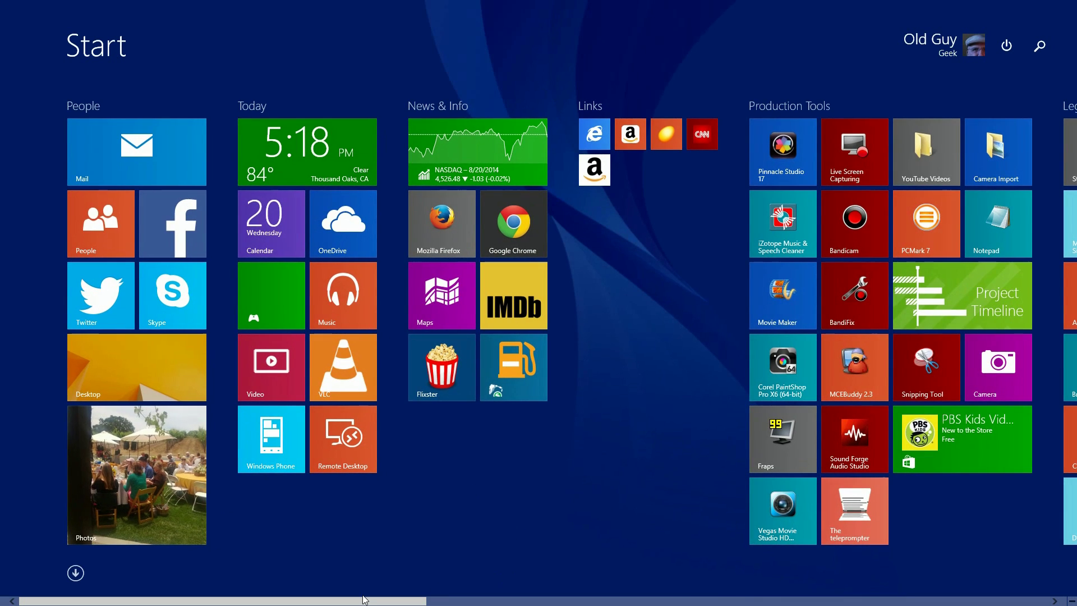
drag(356, 600, 984, 574)
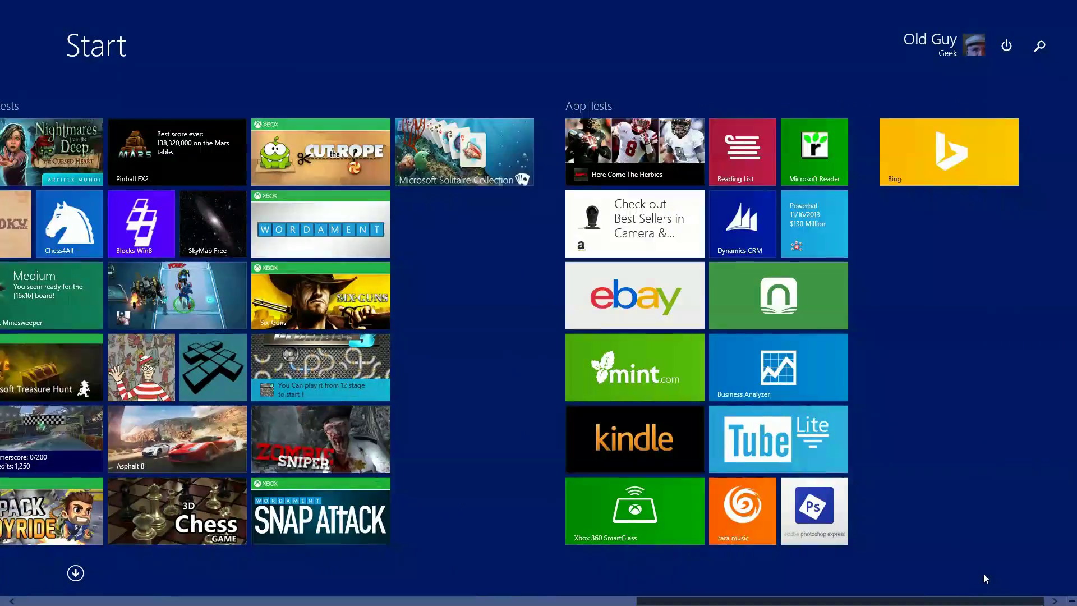
drag(909, 153, 474, 190)
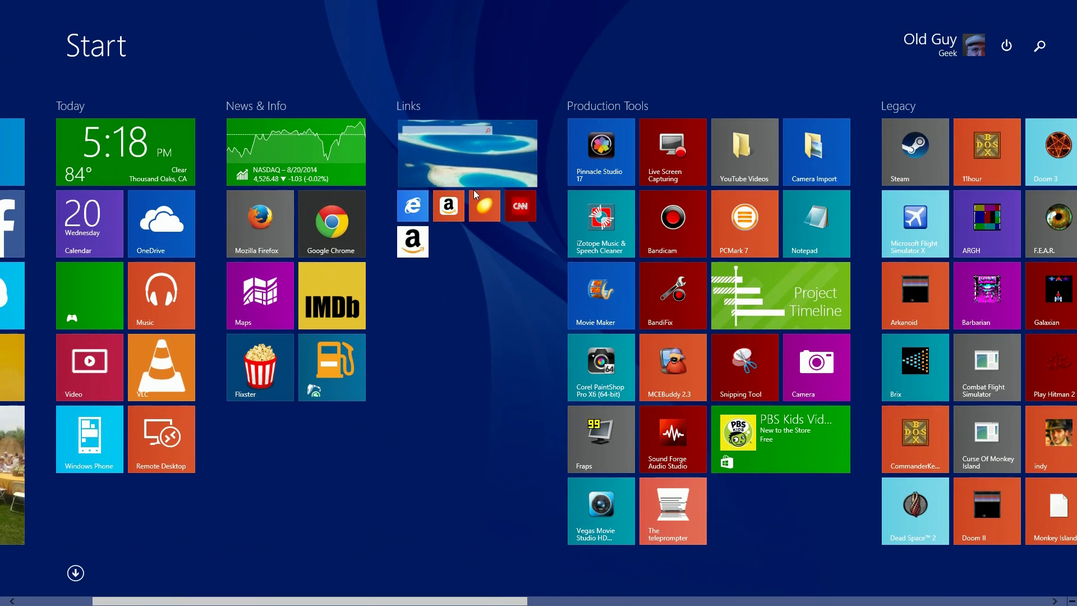
right_click(488, 140)
click(512, 164)
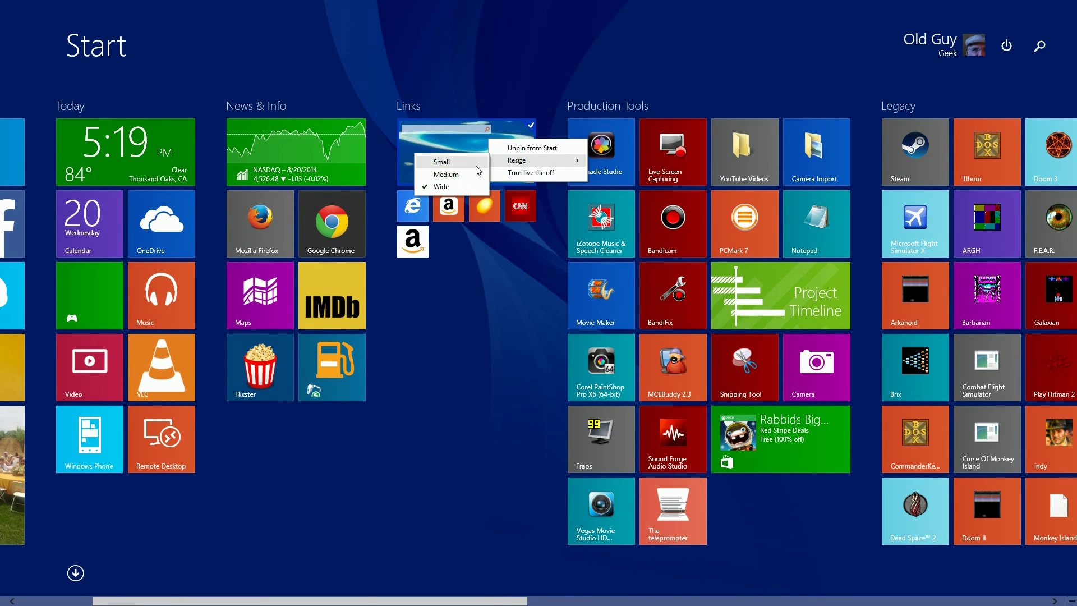
click(441, 160)
drag(419, 136, 425, 189)
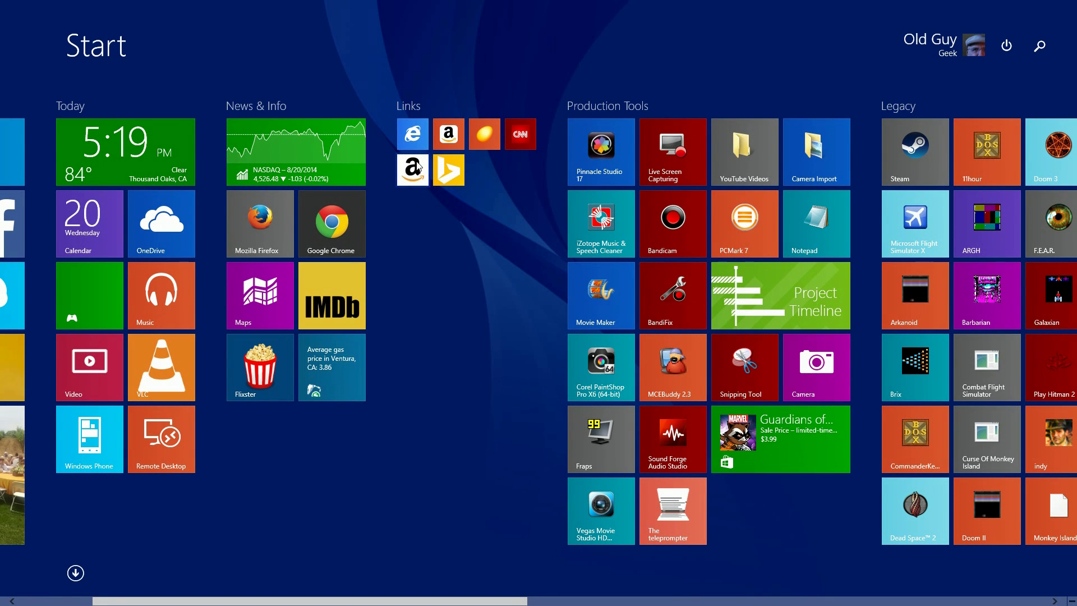
Step: Launch the Bing tile in Internet Explorer and go to newegg.com
click(458, 177)
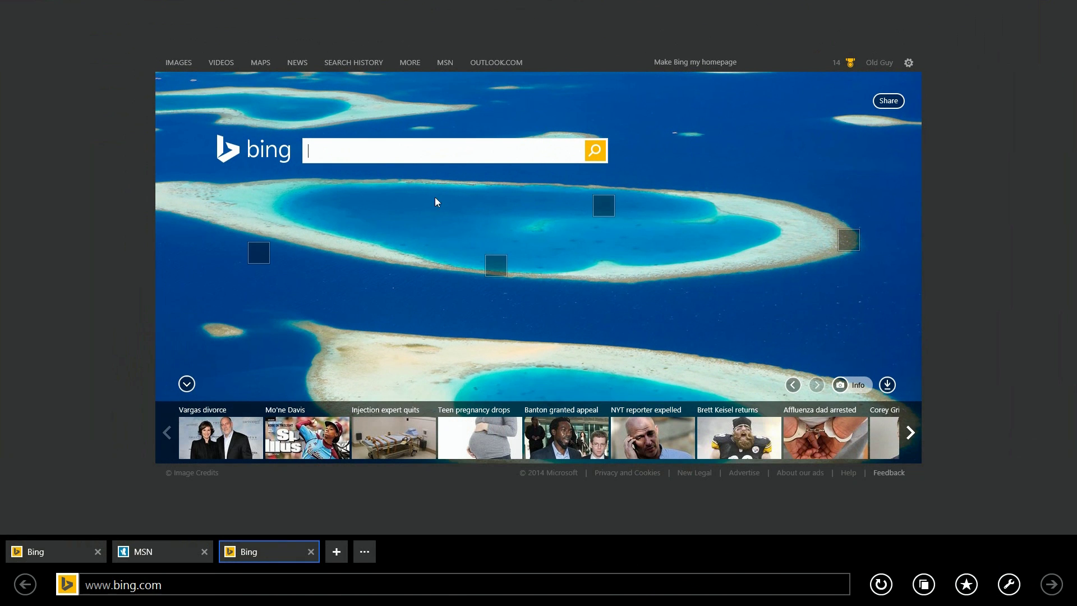
click(216, 585)
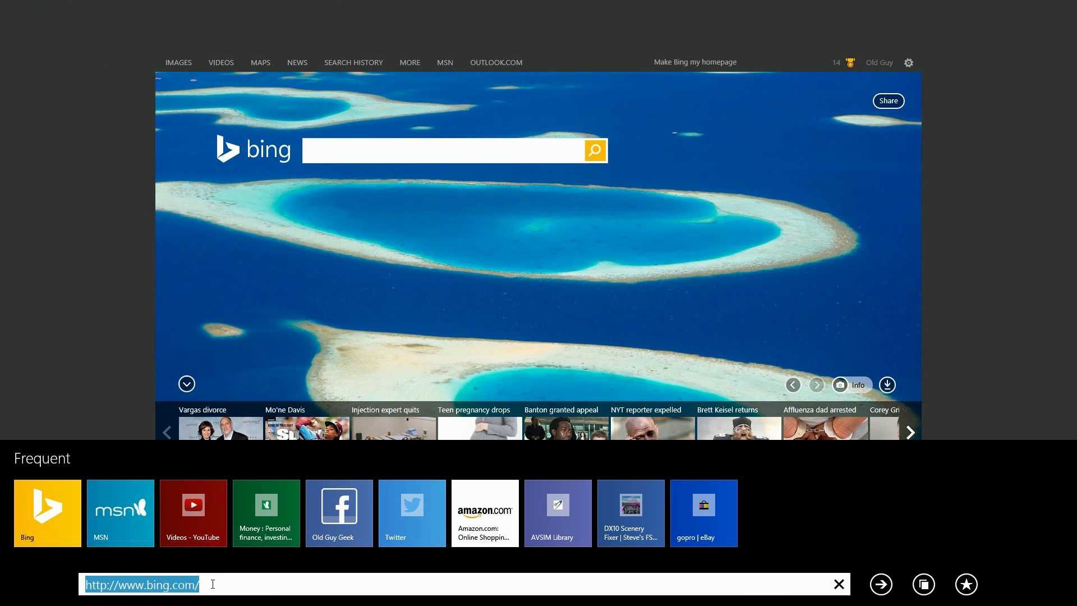
text(newegg)
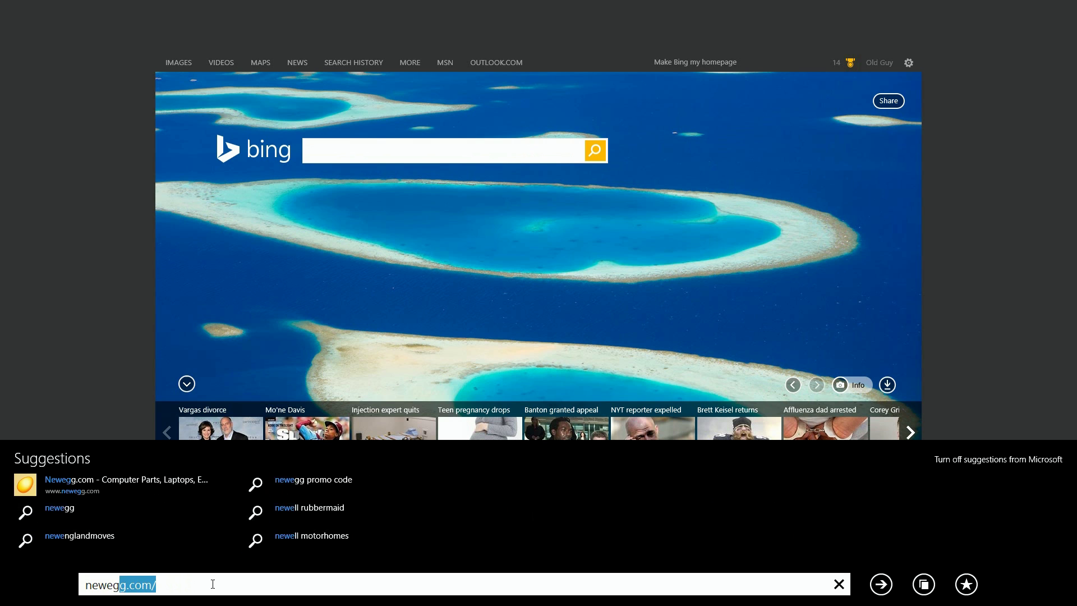
key(Return)
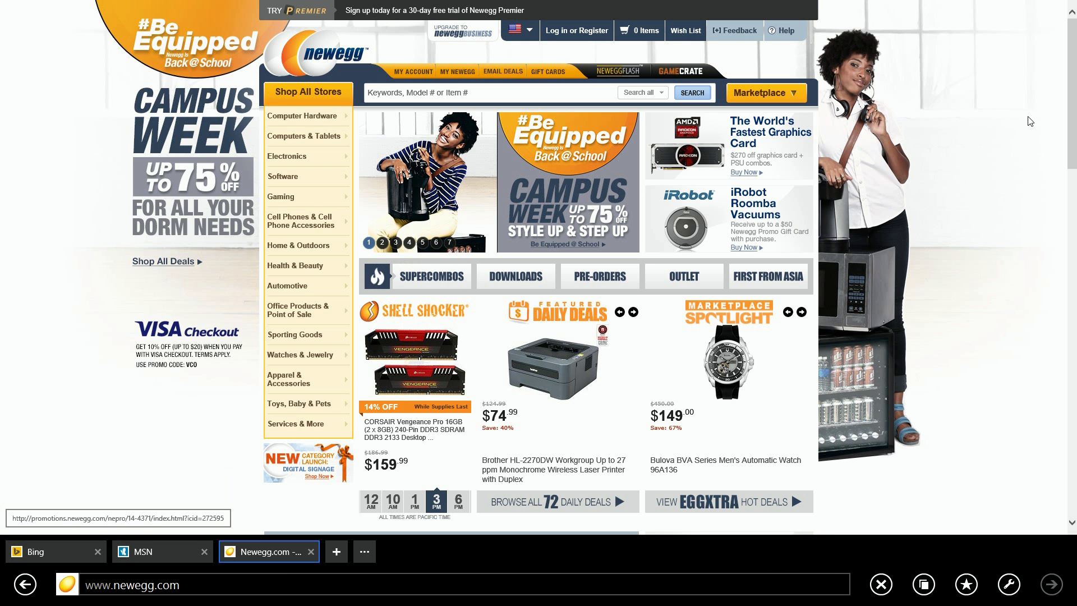
Step: Pin the Newegg site to the Start screen from the favorites bar
click(967, 584)
click(1010, 459)
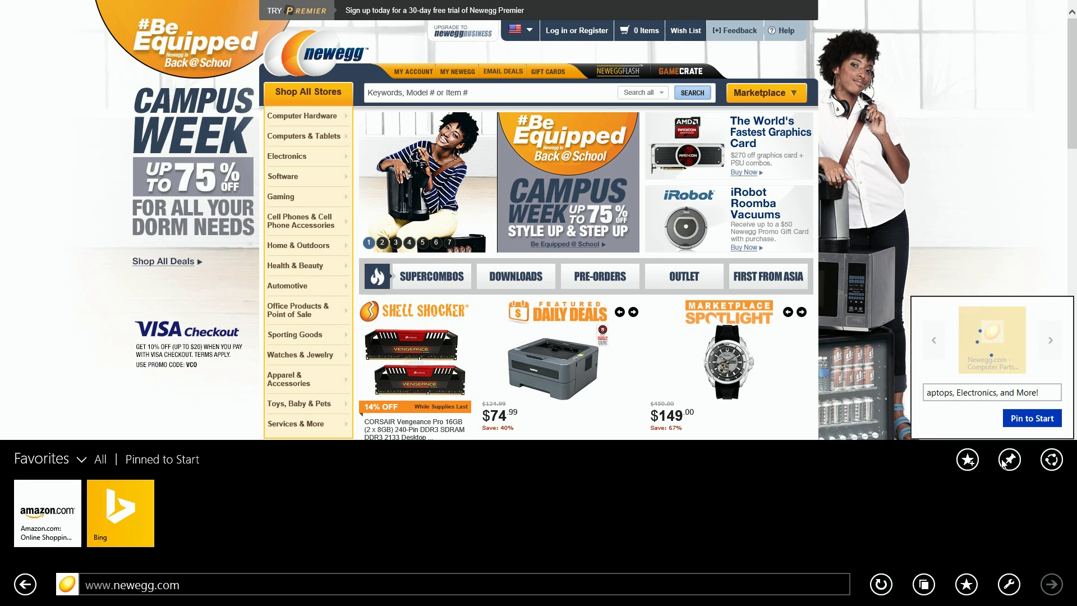
click(1018, 420)
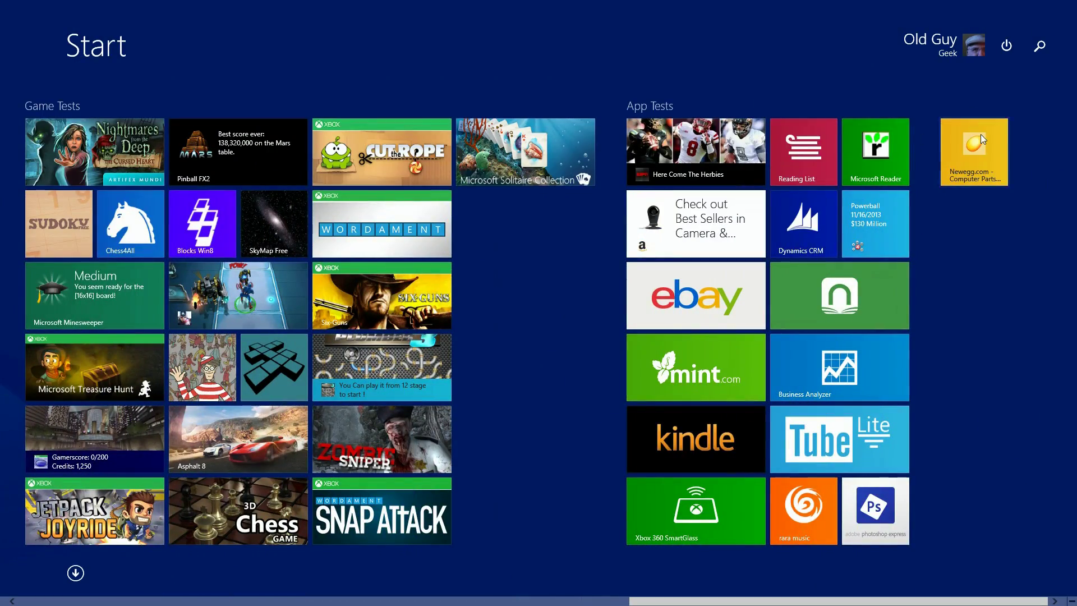
Step: Move the Newegg.com tile into the Links group beside Bing and resize it to Small
drag(981, 134, 524, 190)
right_click(467, 220)
mouse_move(494, 241)
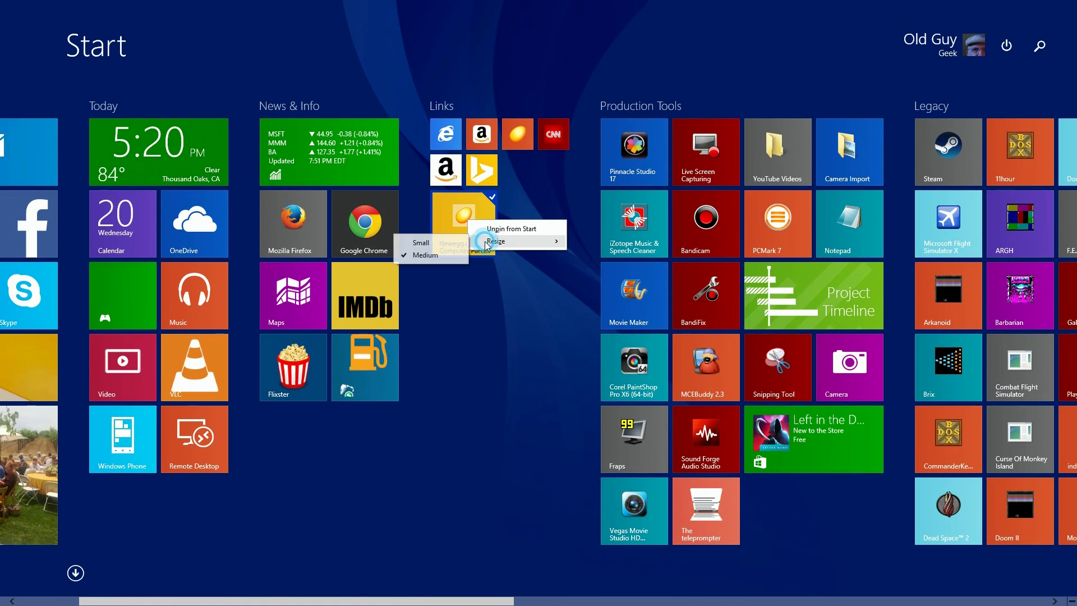
click(440, 243)
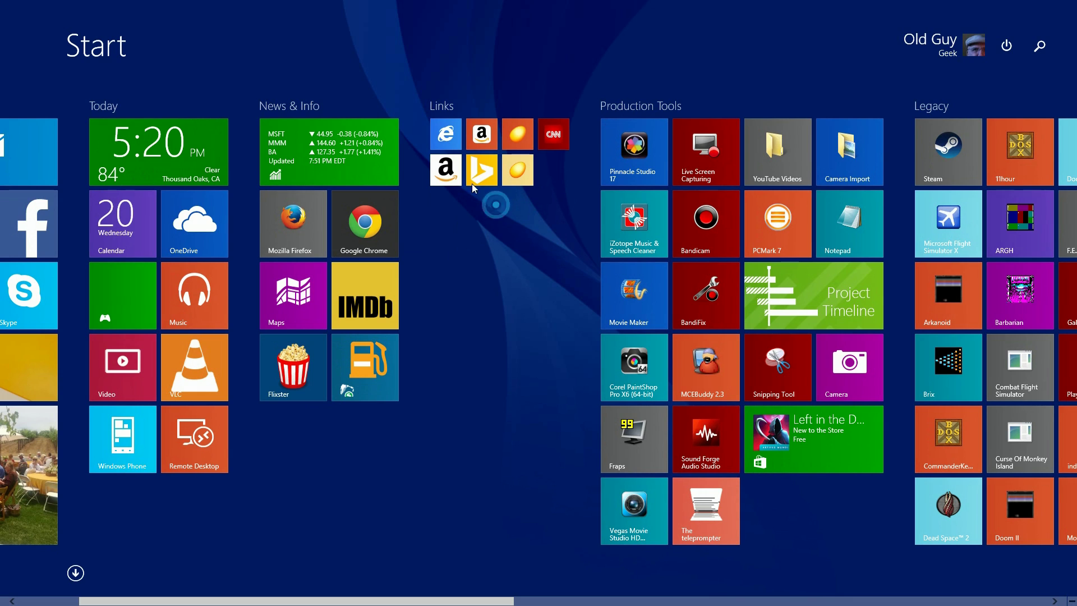